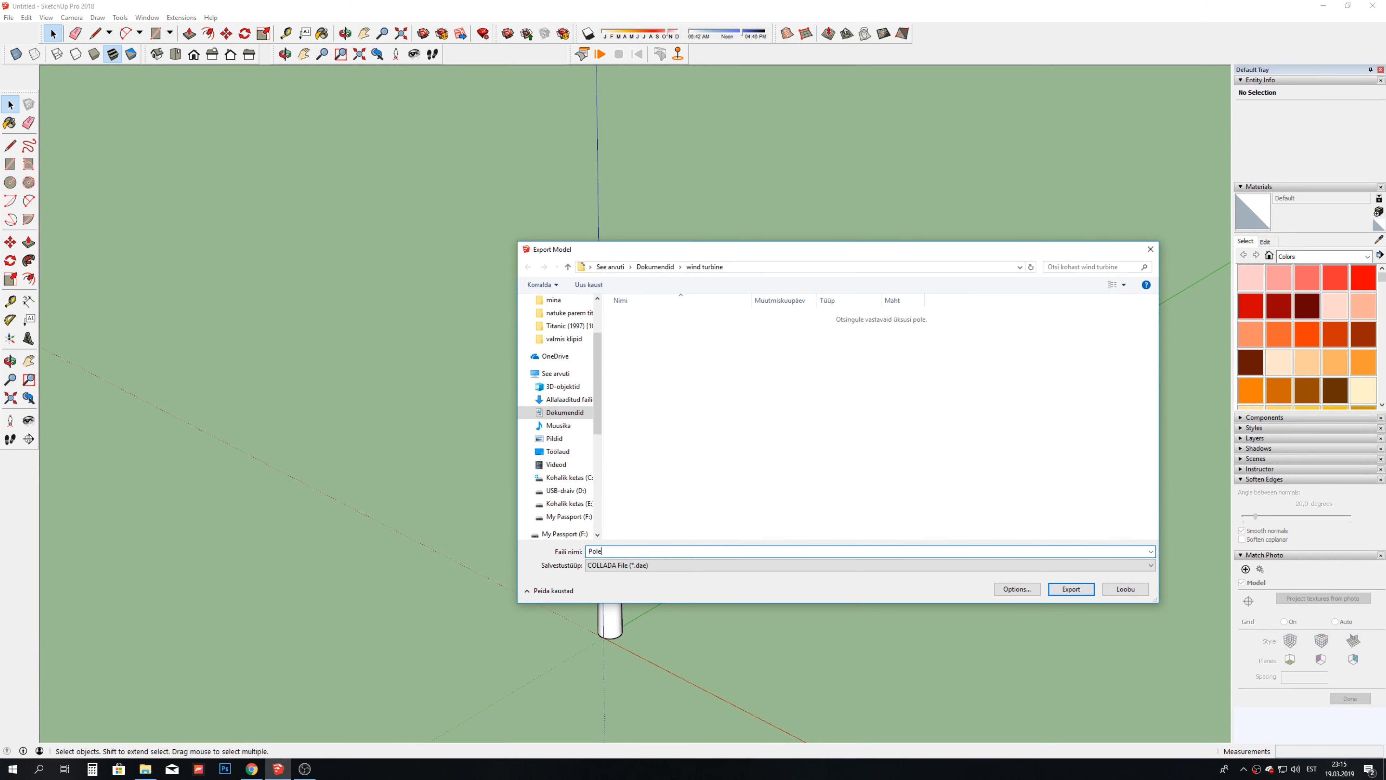
Step: Export the tower as a COLLADA file named Pole in the wind turbine folder
key(Return)
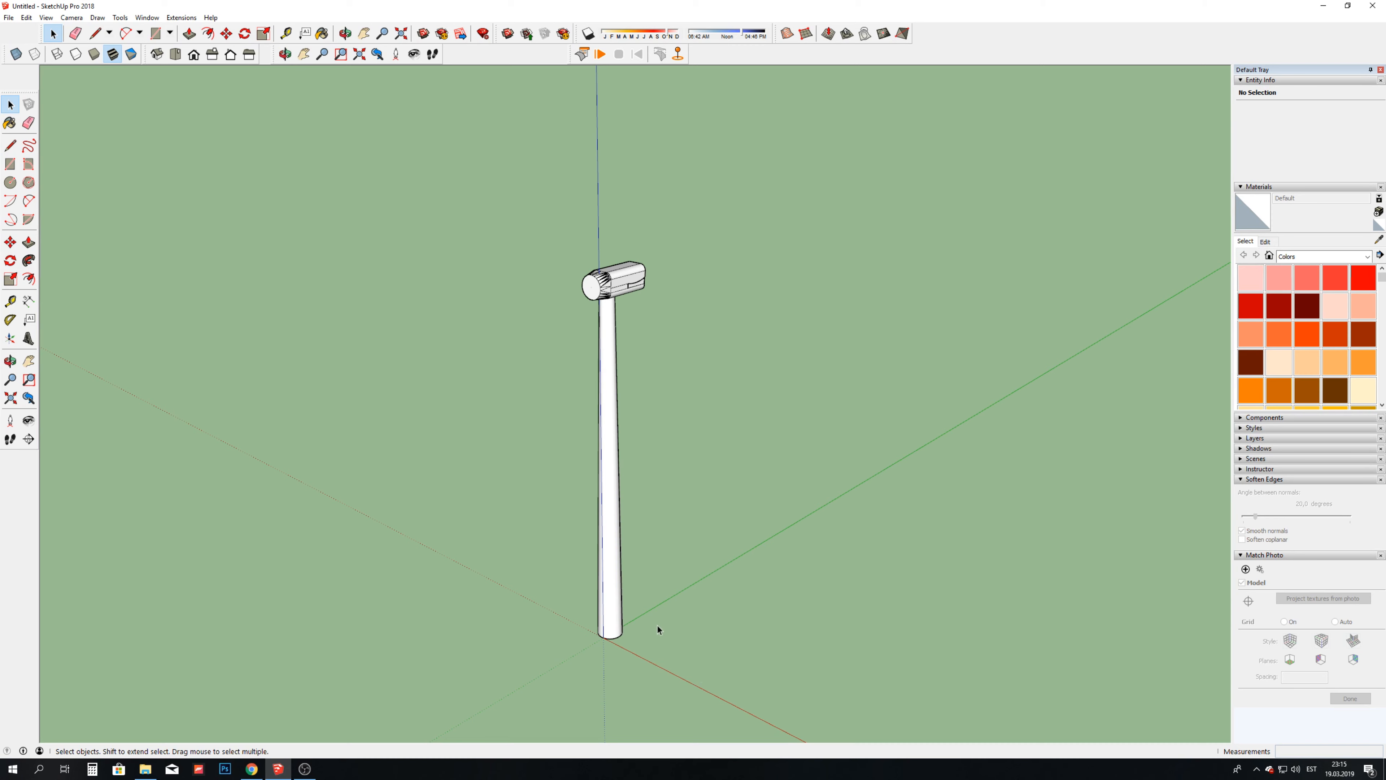
Step: Delete the tower and paste the copied three-blade propeller at the axes origin
click(601, 416)
key(Delete)
key(ctrl+v)
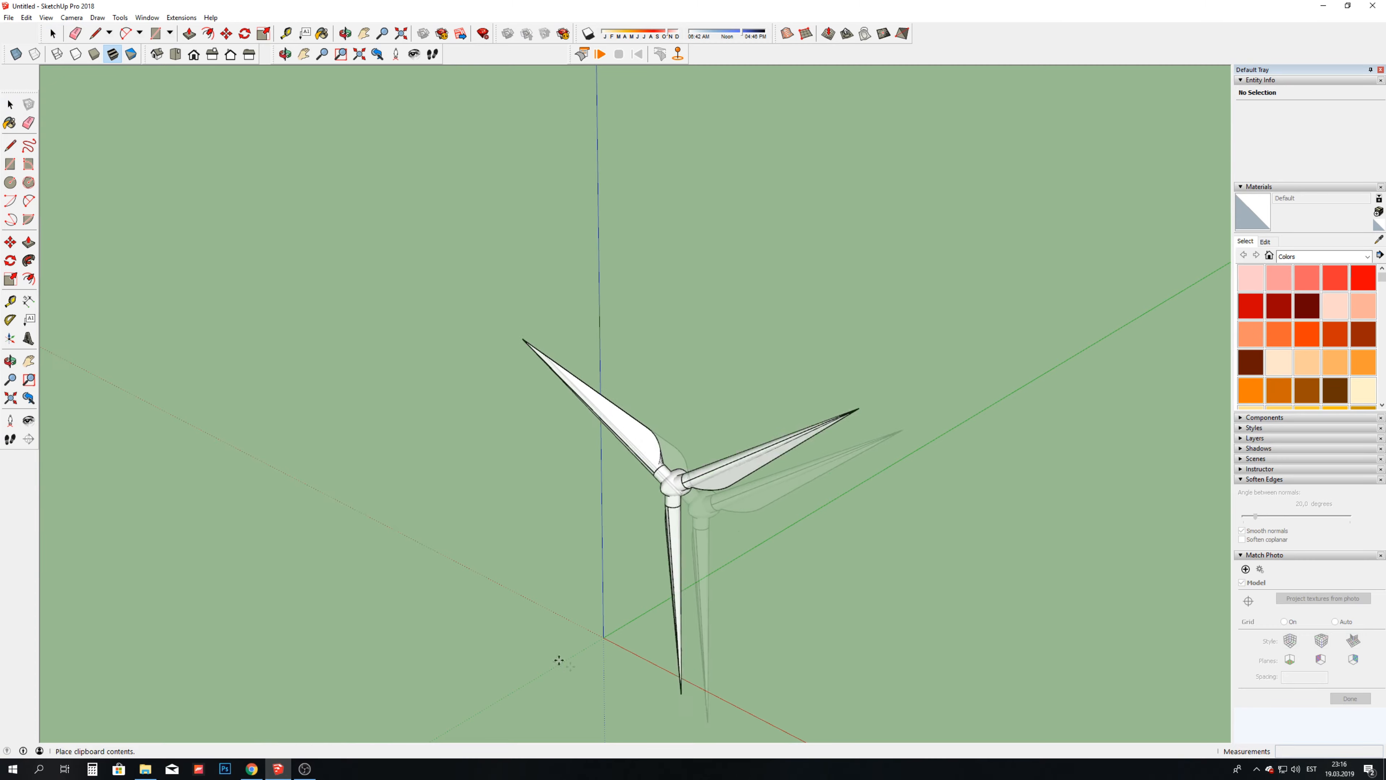
click(603, 637)
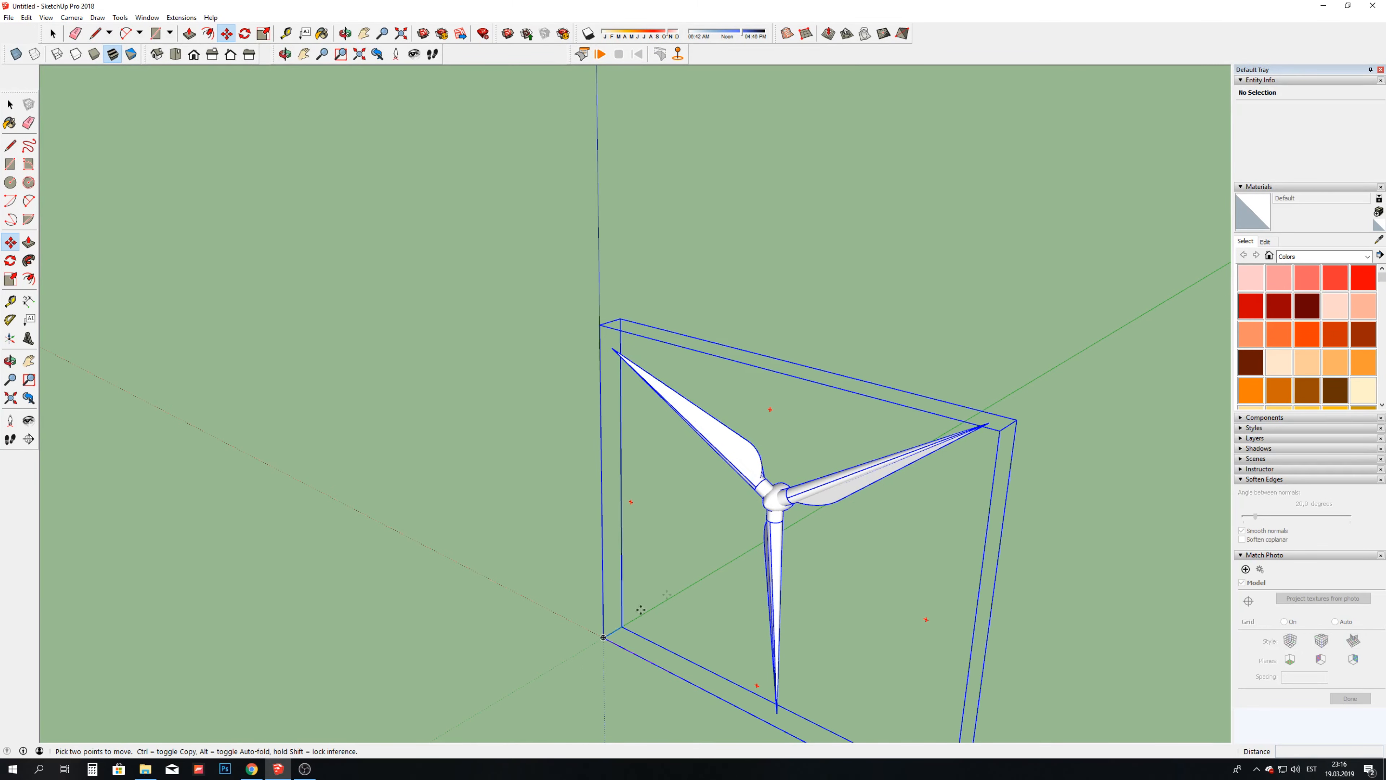
Step: Move the propeller so the tip of its hub sits on the axes origin
click(765, 503)
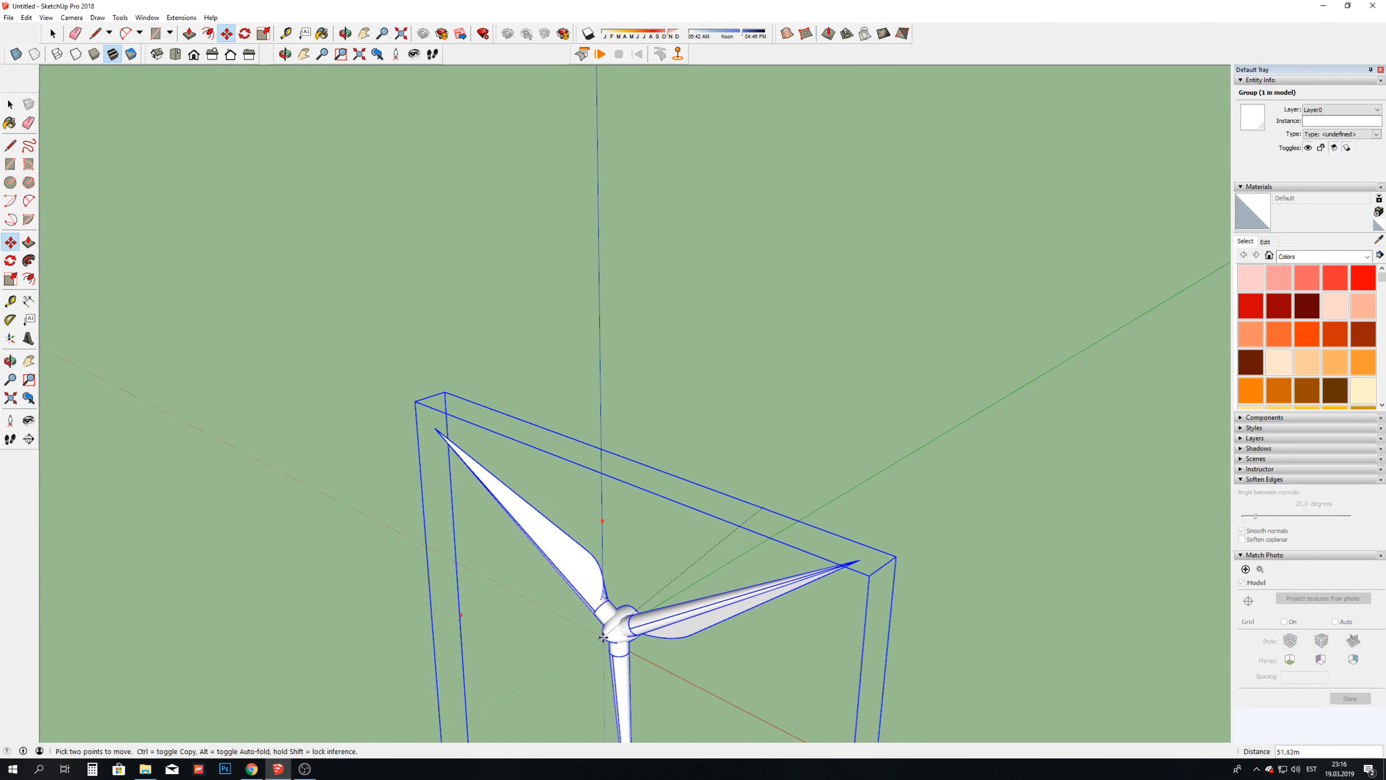
scroll(603, 635, up, 8)
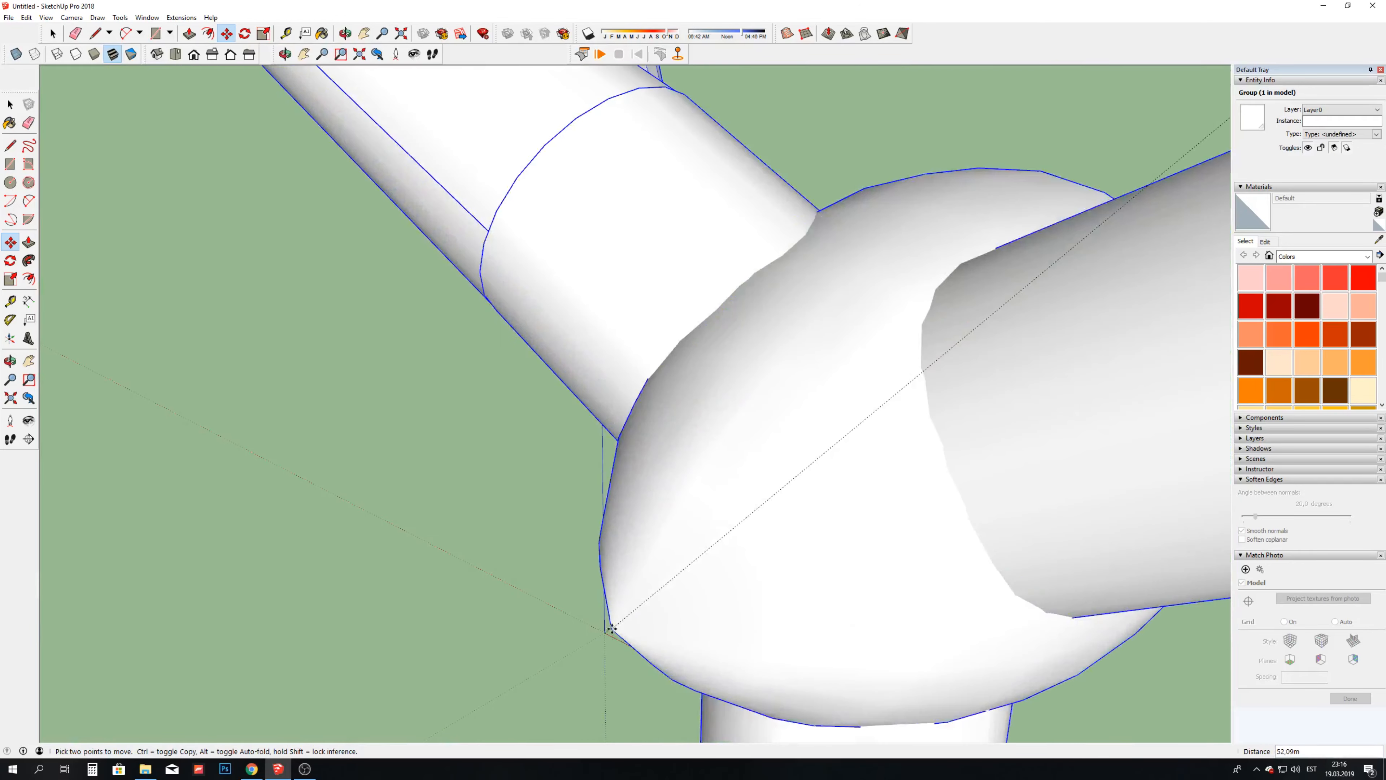
scroll(612, 629, down, 10)
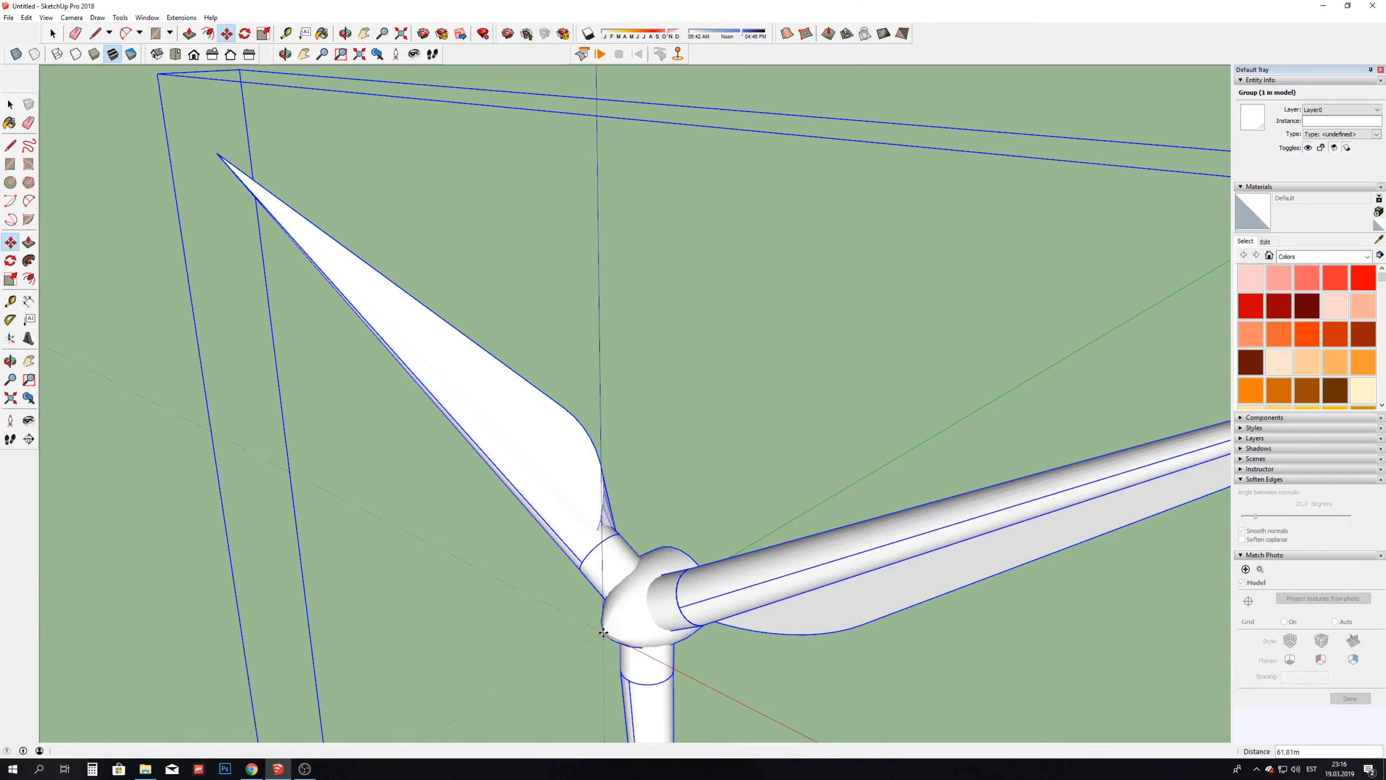
Step: Export the propeller as a COLLADA file named propeller in the wind turbine folder
click(347, 34)
scroll(600, 273, down, 5)
drag(593, 319, 706, 393)
click(8, 18)
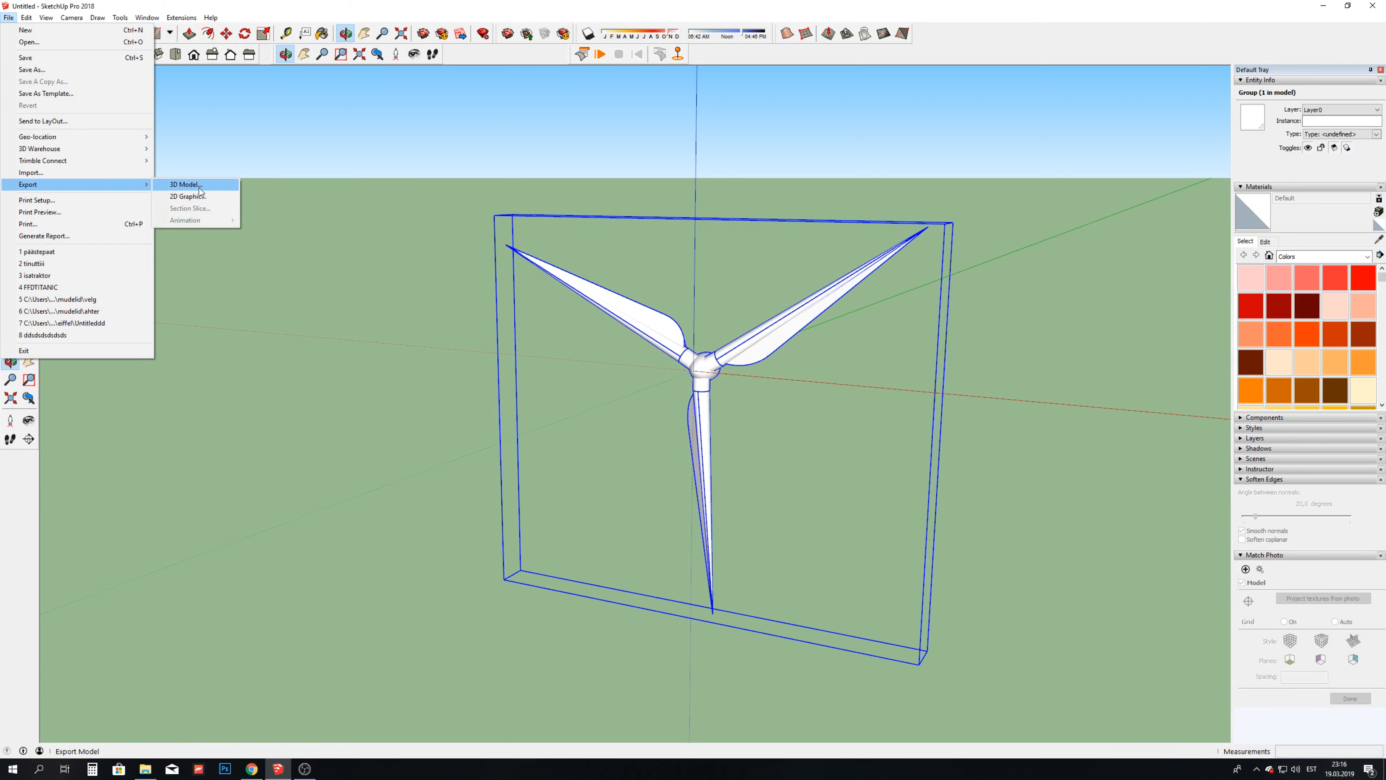
click(199, 188)
click(609, 568)
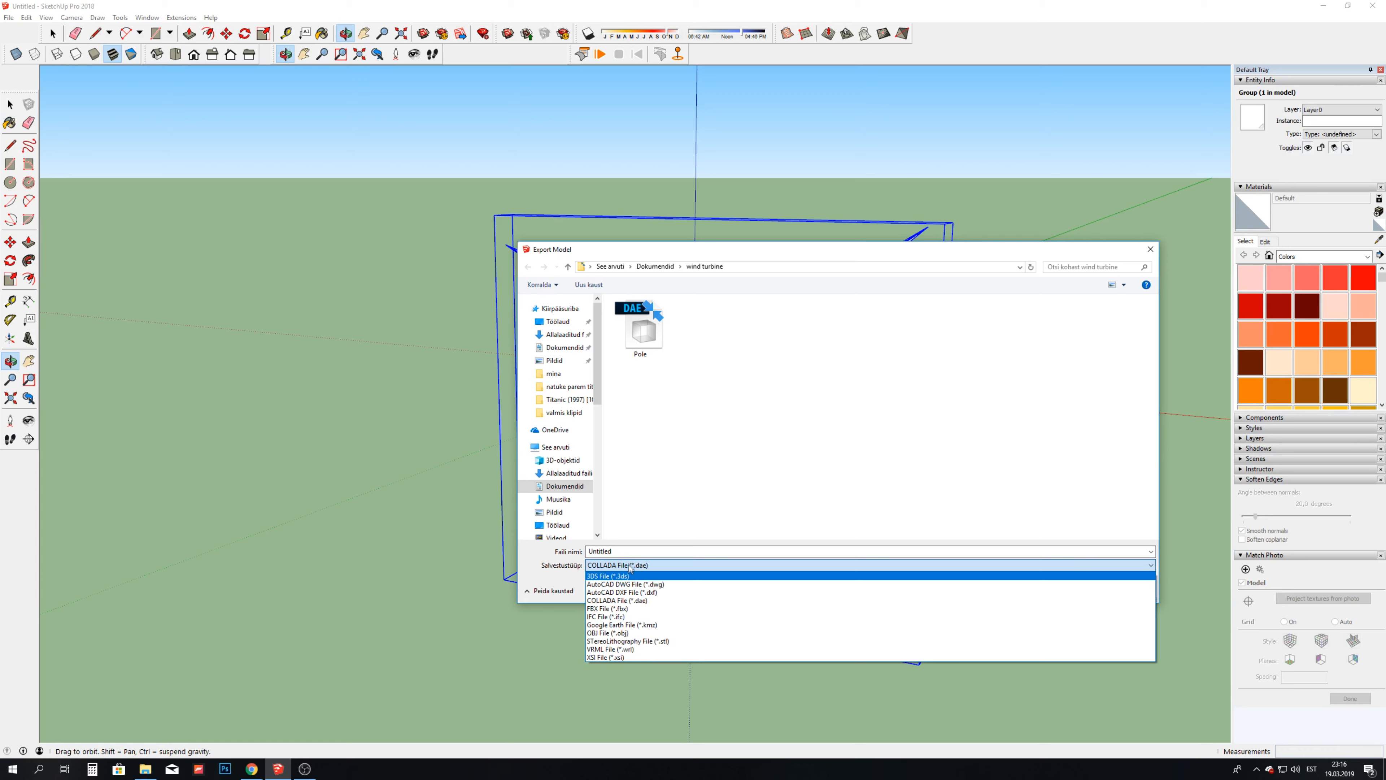
click(605, 550)
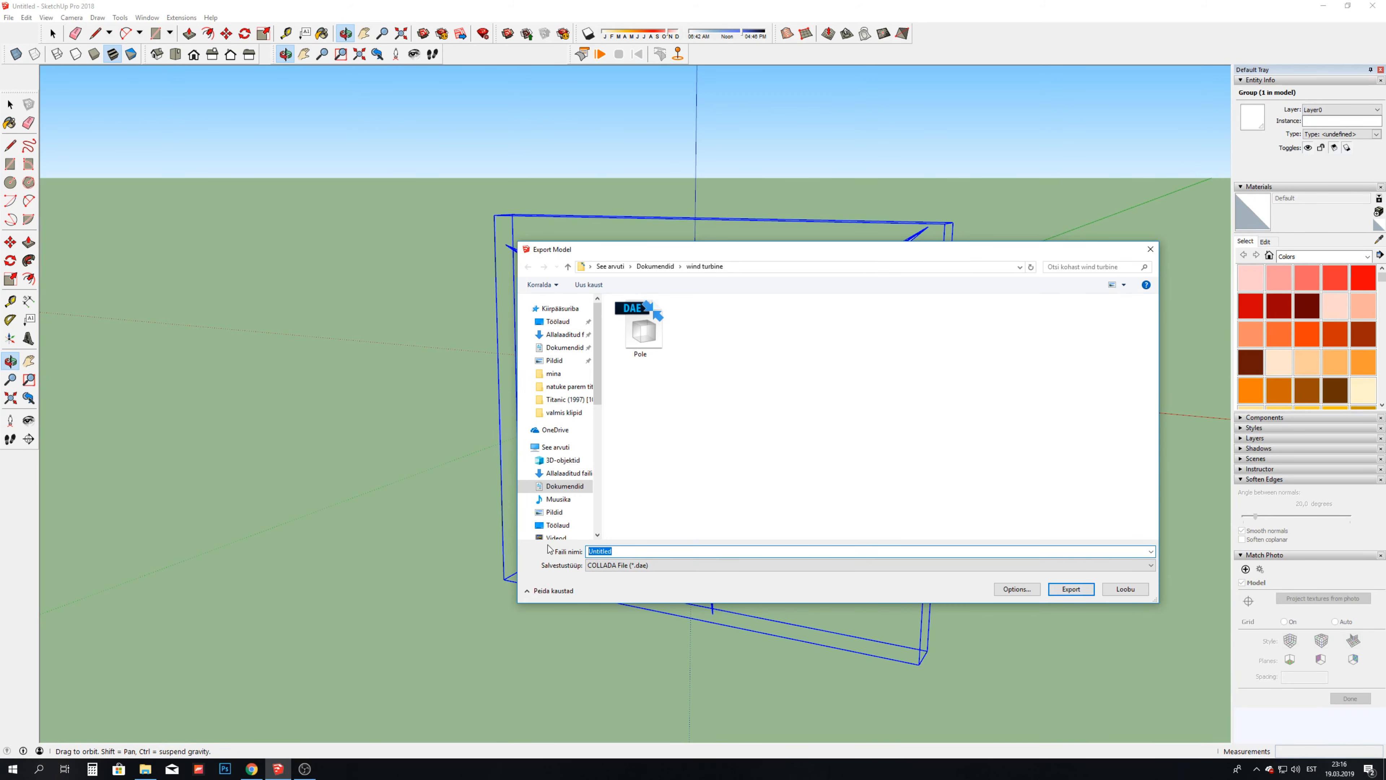
text(propeller)
key(Return)
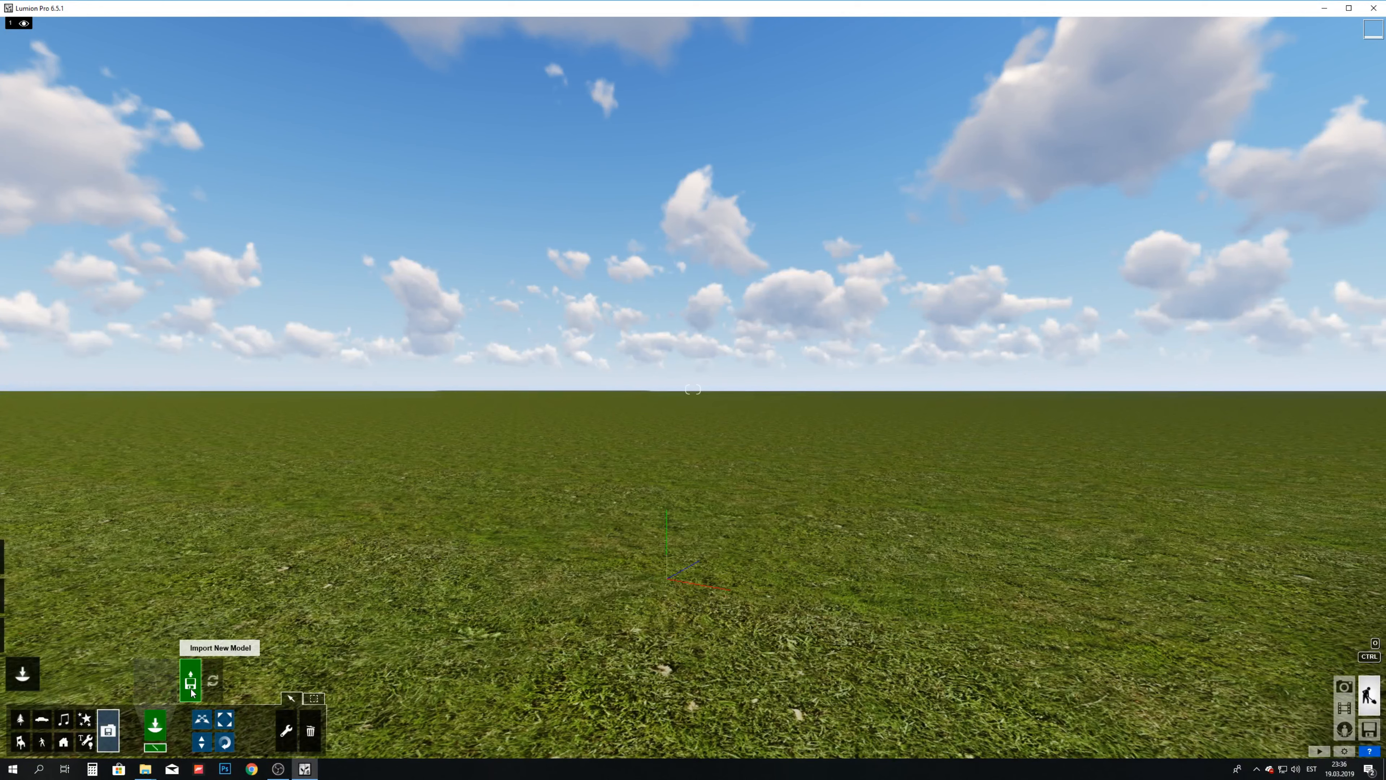
Step: Switch to Lumion and try to import the Pole and propeller files from the wind turbine folder
click(192, 692)
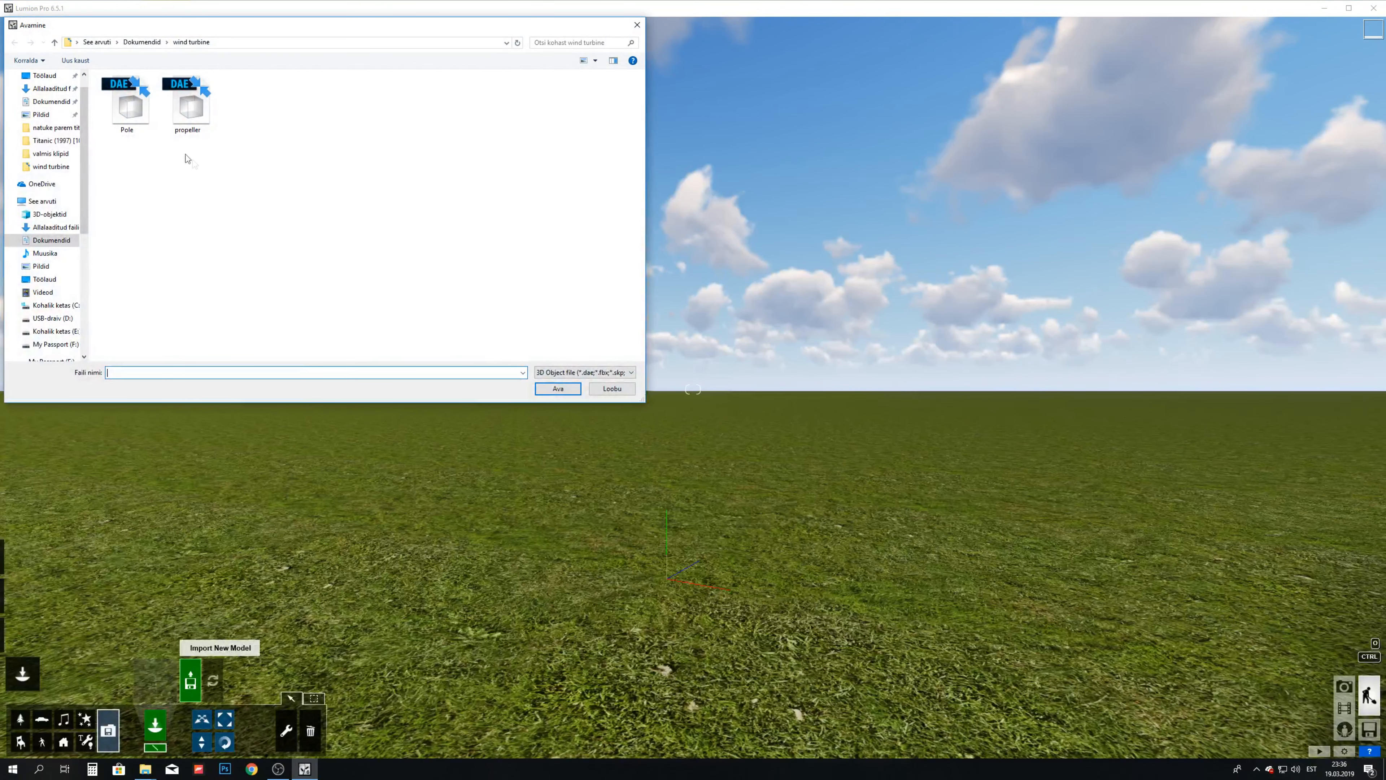
double_click(135, 108)
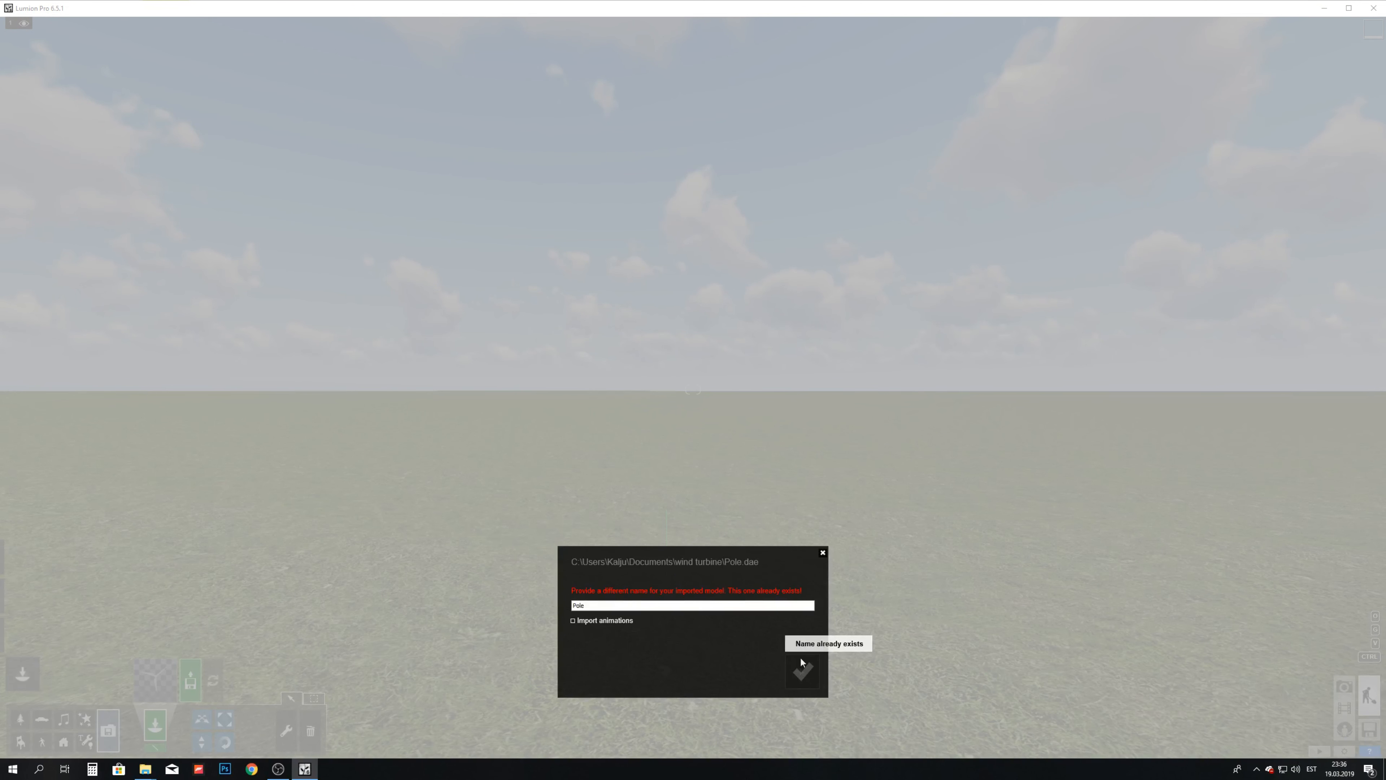
click(823, 553)
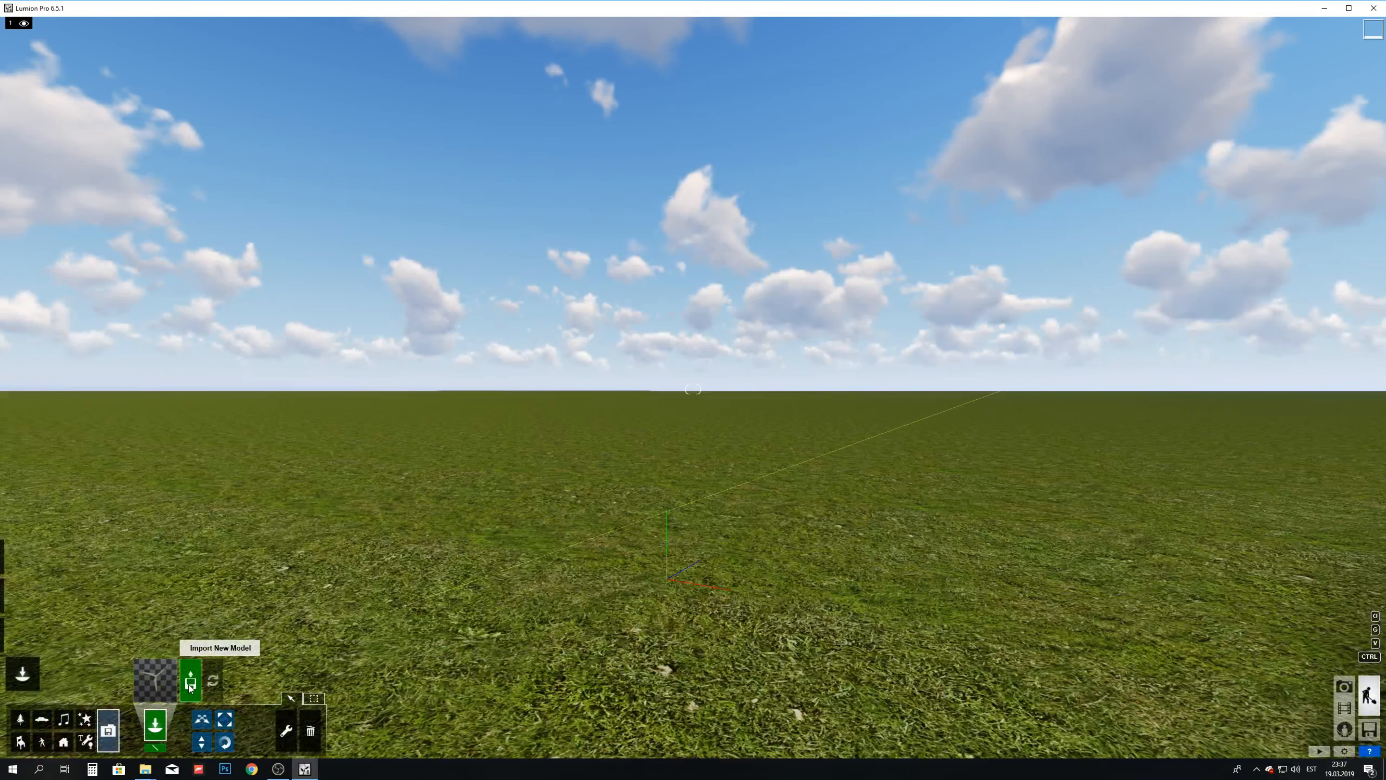
click(190, 683)
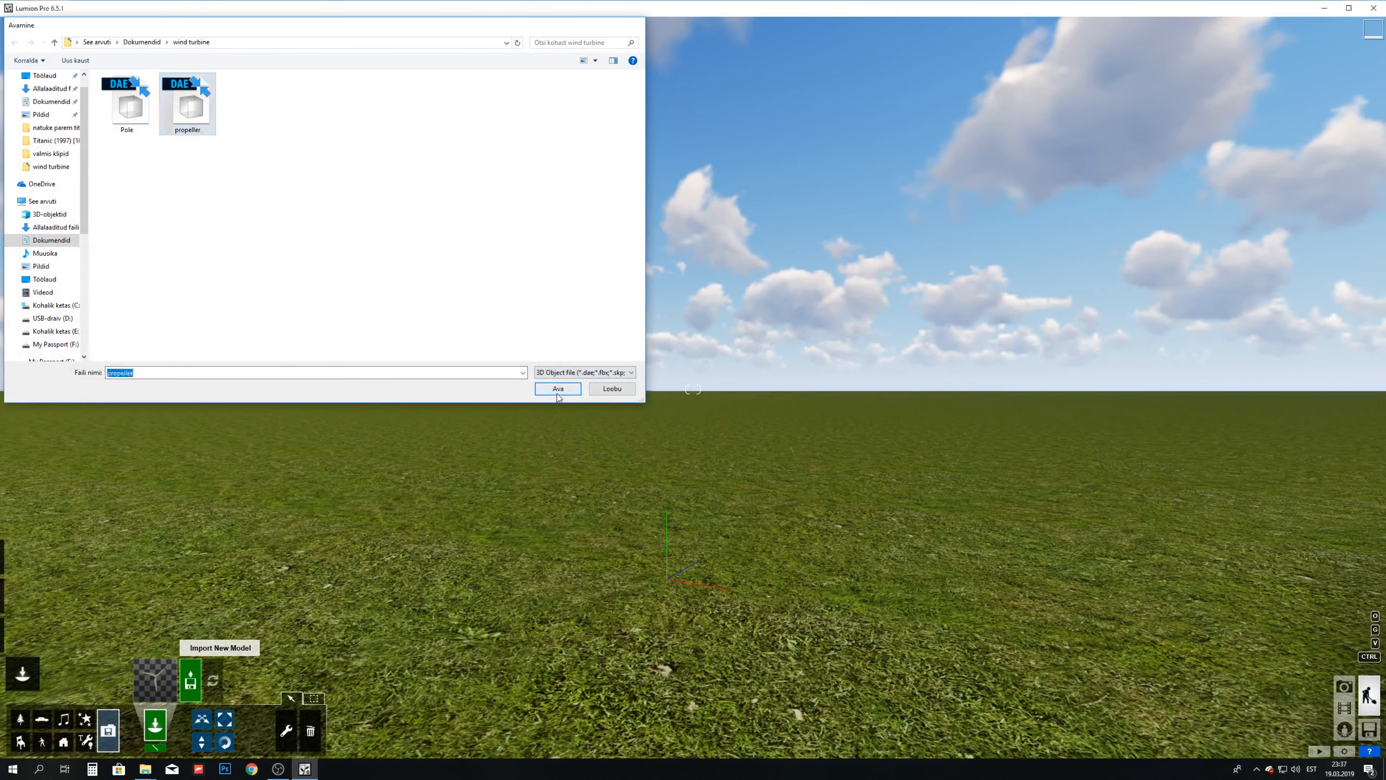
click(558, 390)
click(822, 553)
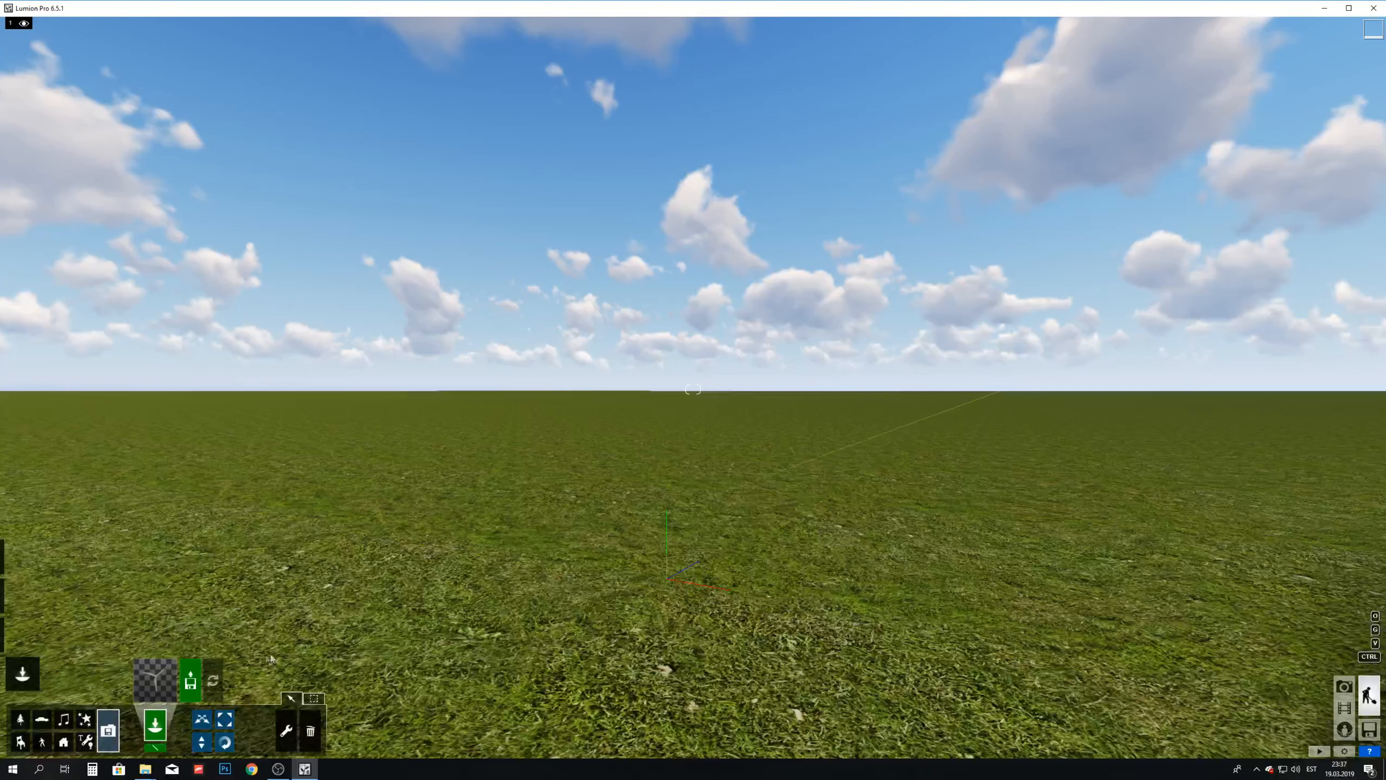
Step: Place the turbine pole from the import library on the grass near the scene origin
click(152, 680)
click(529, 374)
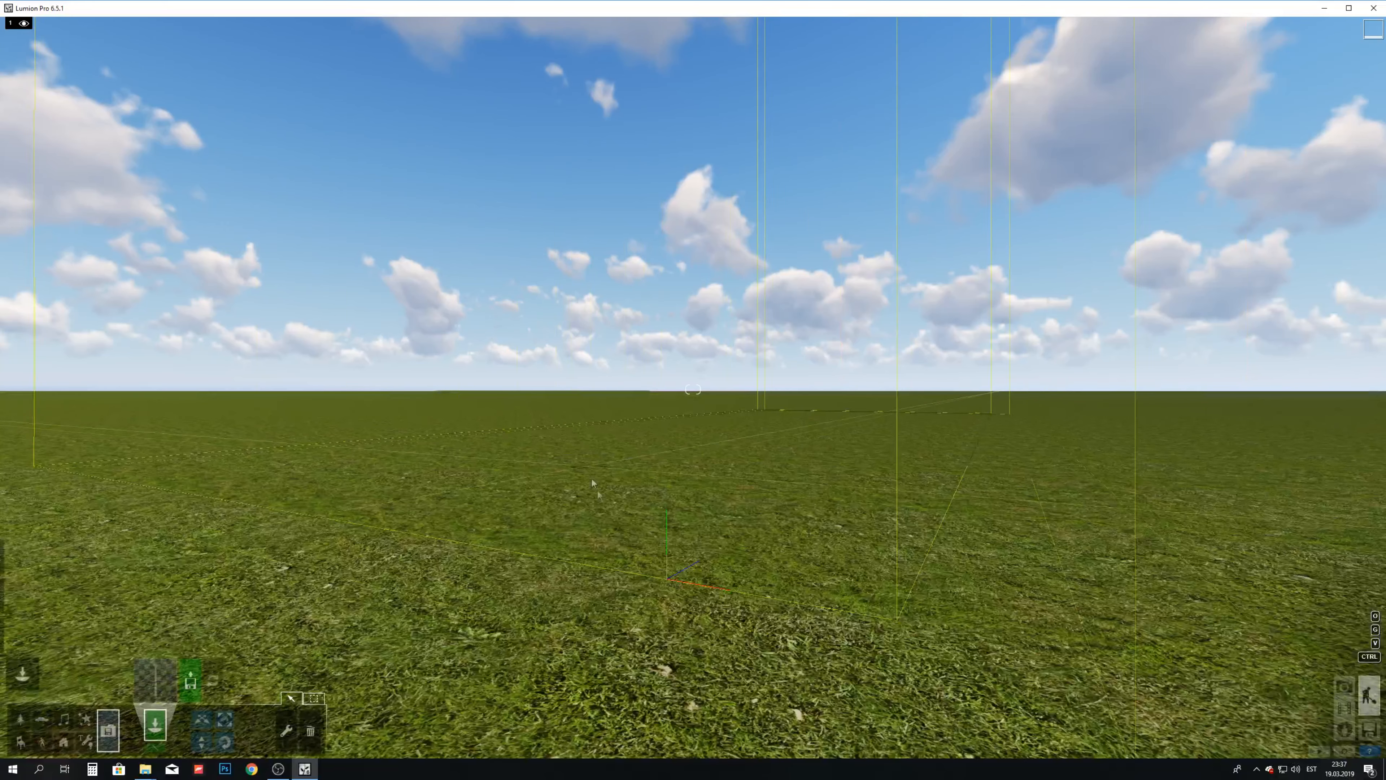
click(636, 564)
Step: Place the propeller from the import library at the nacelle on top of the pole
key(s)
right_drag(636, 565, 592, 665)
key(w)
key(s)
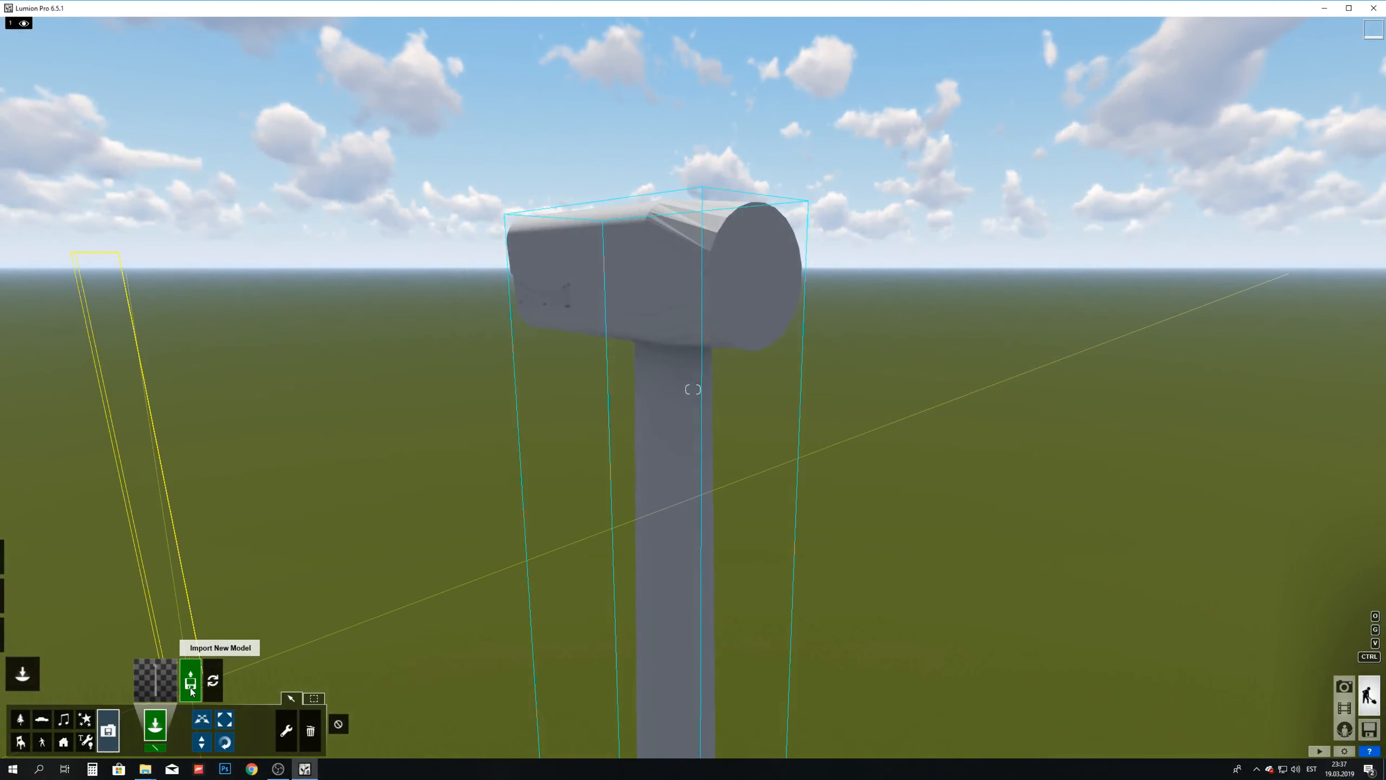
click(191, 689)
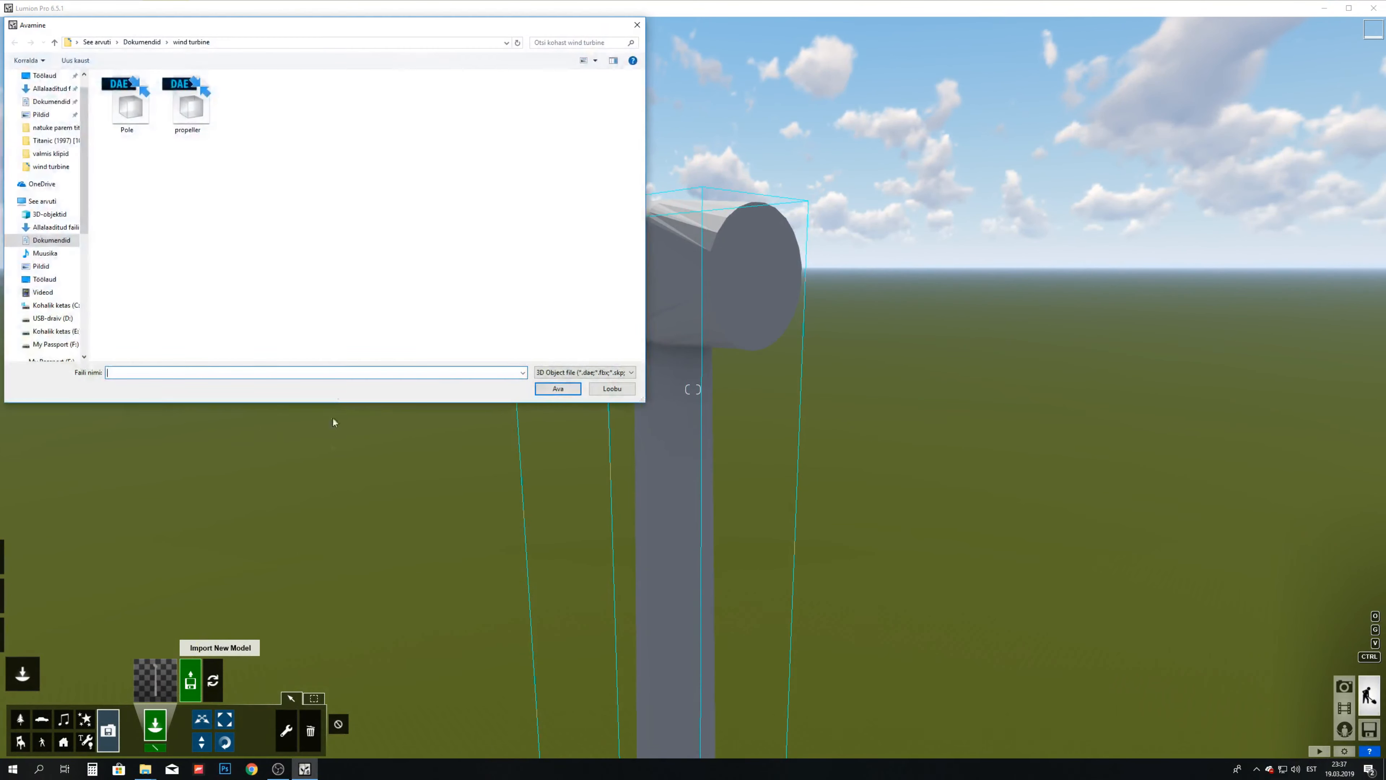
click(636, 26)
click(156, 680)
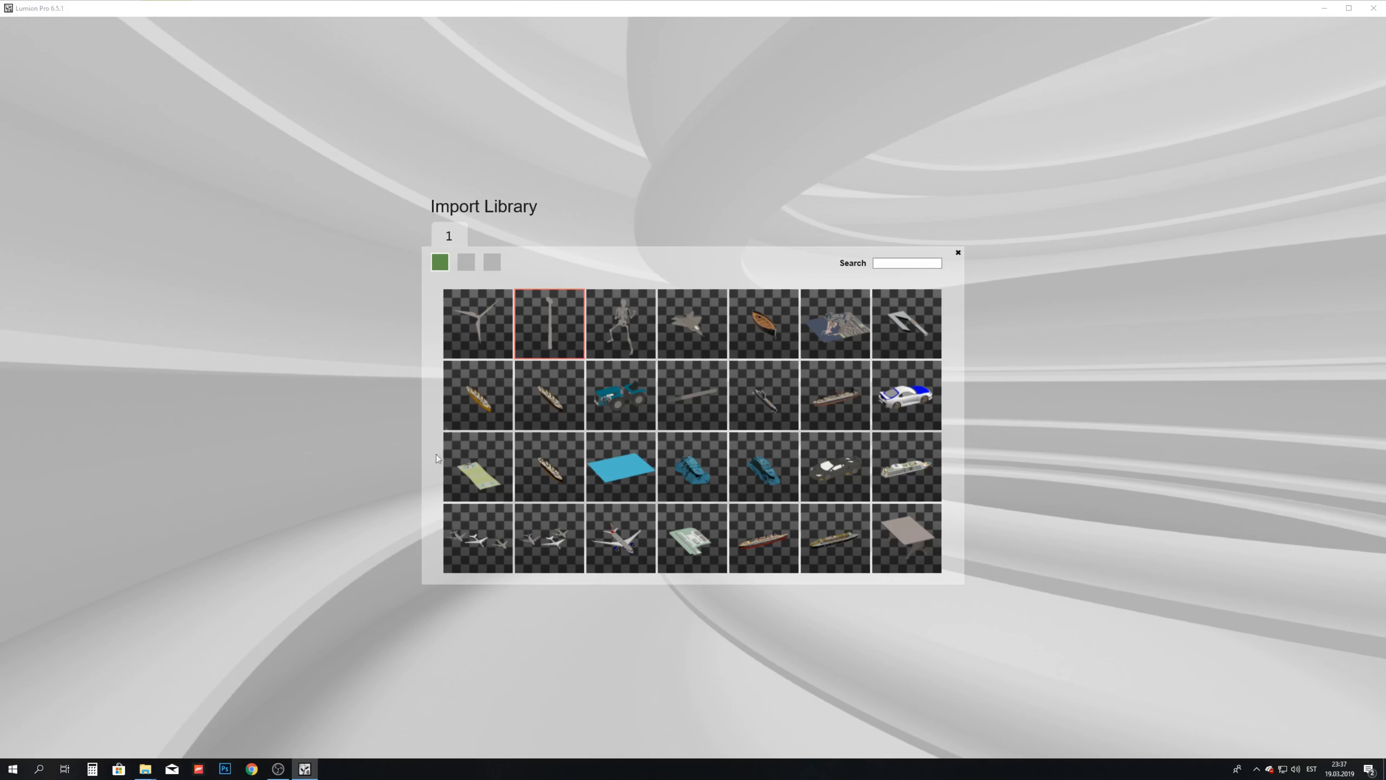
click(473, 322)
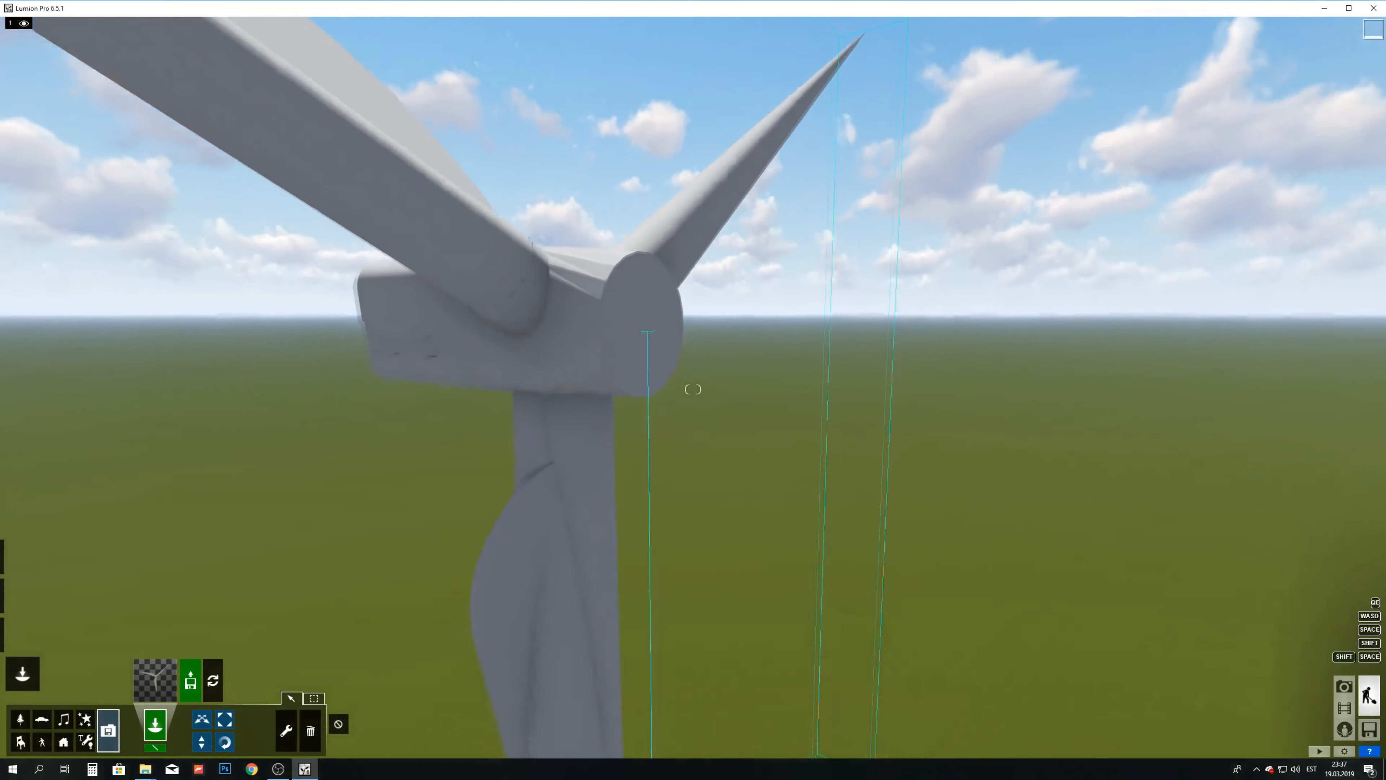
Step: Move the propeller out to the front of the nacelle and raise it slightly to align the hub's height
right_drag(648, 332, 710, 319)
click(202, 720)
drag(644, 358, 784, 364)
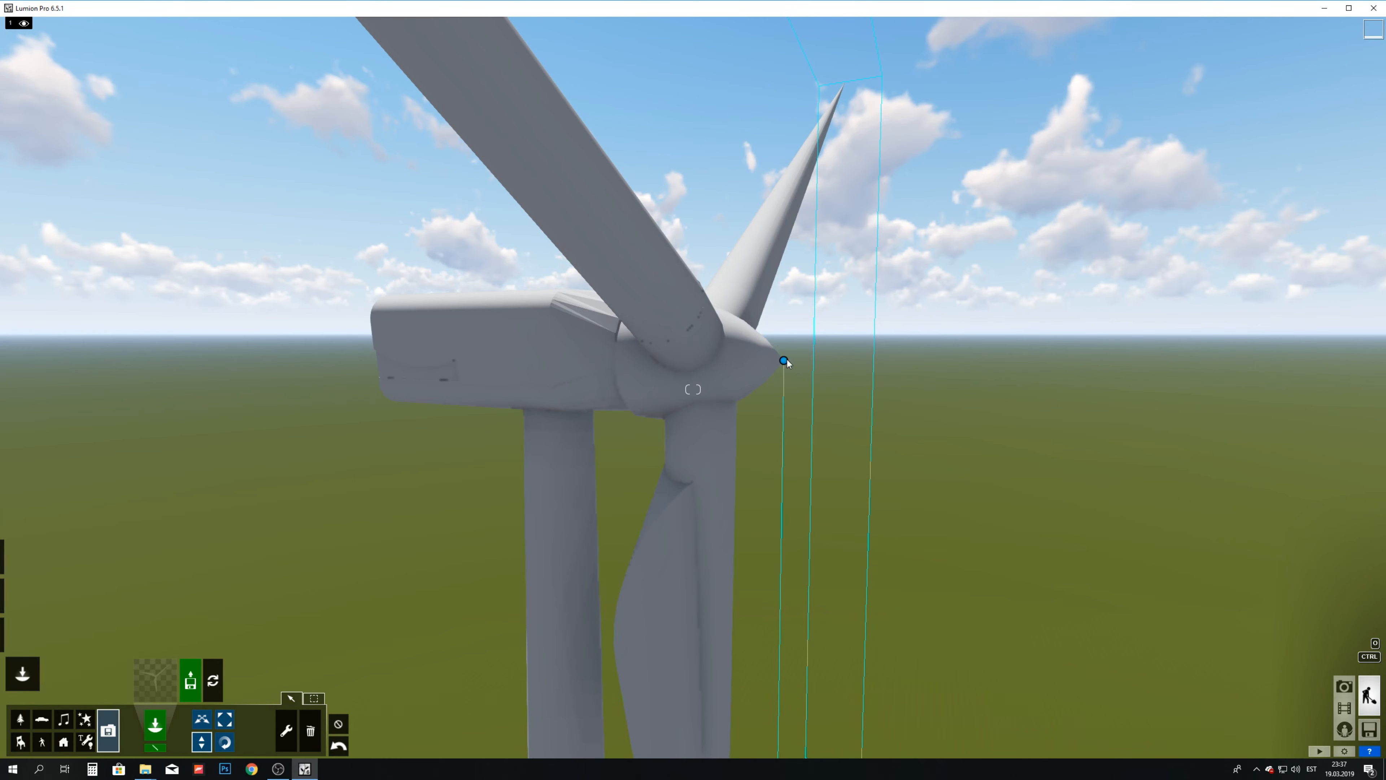
drag(786, 360, 787, 358)
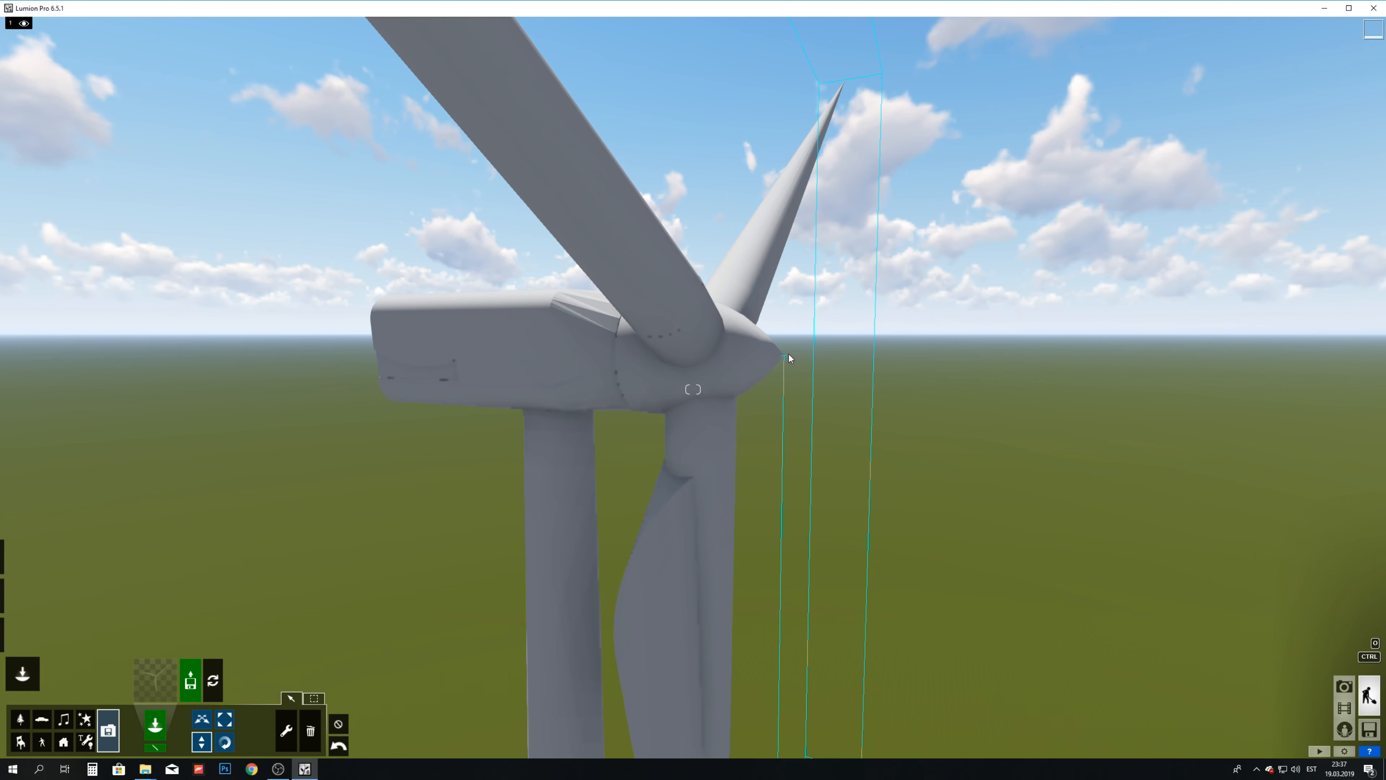
Step: Shift the propeller slightly forward horizontally to line its hub up with the nacelle's front face
right_drag(791, 353, 736, 348)
key(w)
key(s)
key(a)
key(a)
key(d)
key(d)
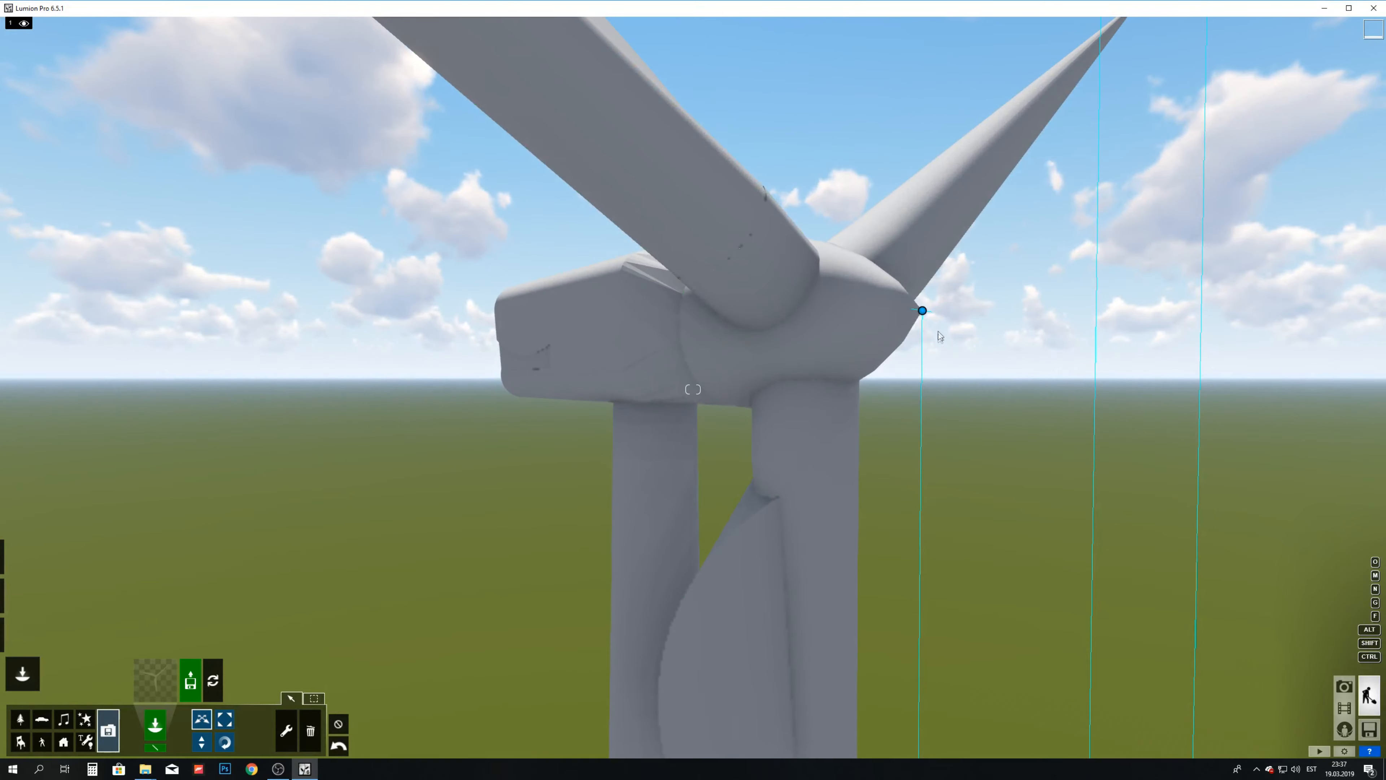
drag(923, 312, 930, 313)
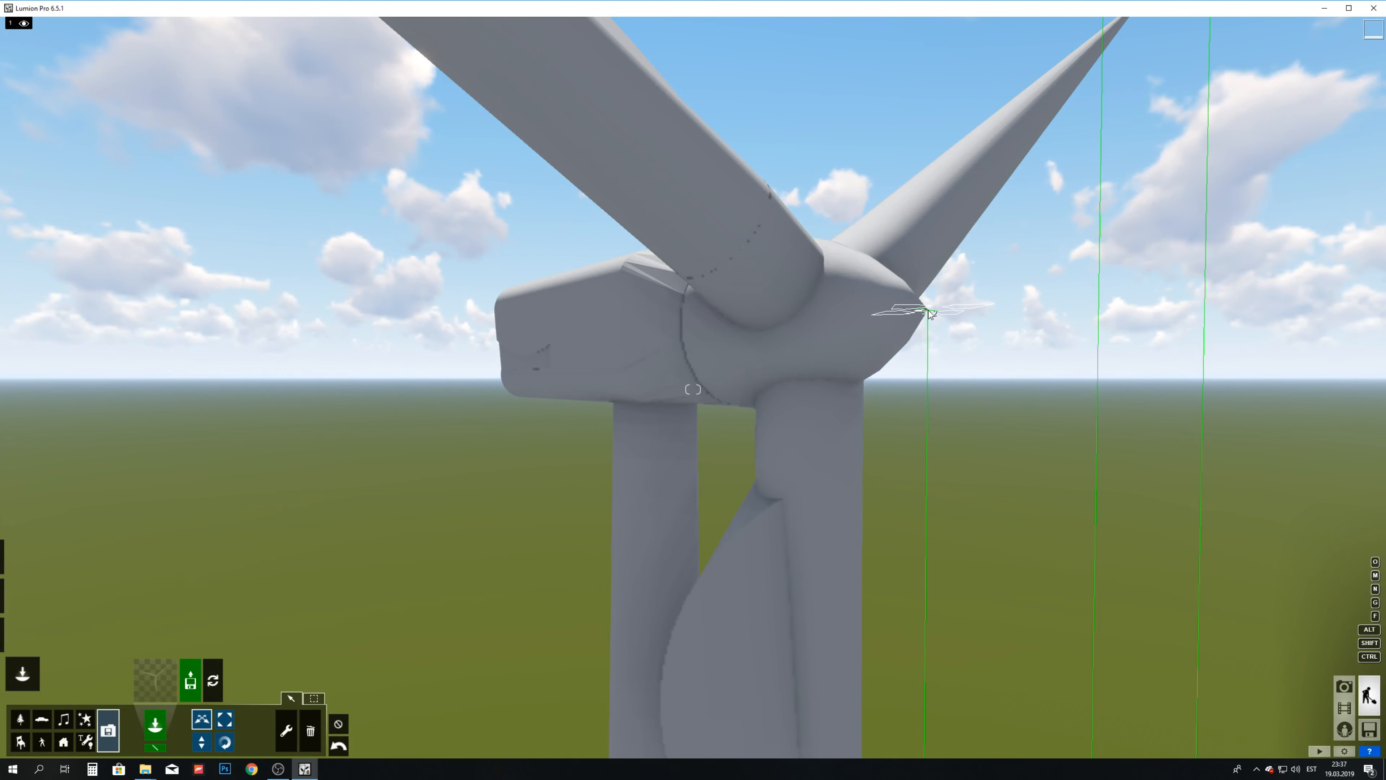
Step: Nudge the propeller back towards the nacelle until only a thin gap separates hub and nacelle
key(a)
right_drag(742, 358, 819, 321)
key(d)
key(a)
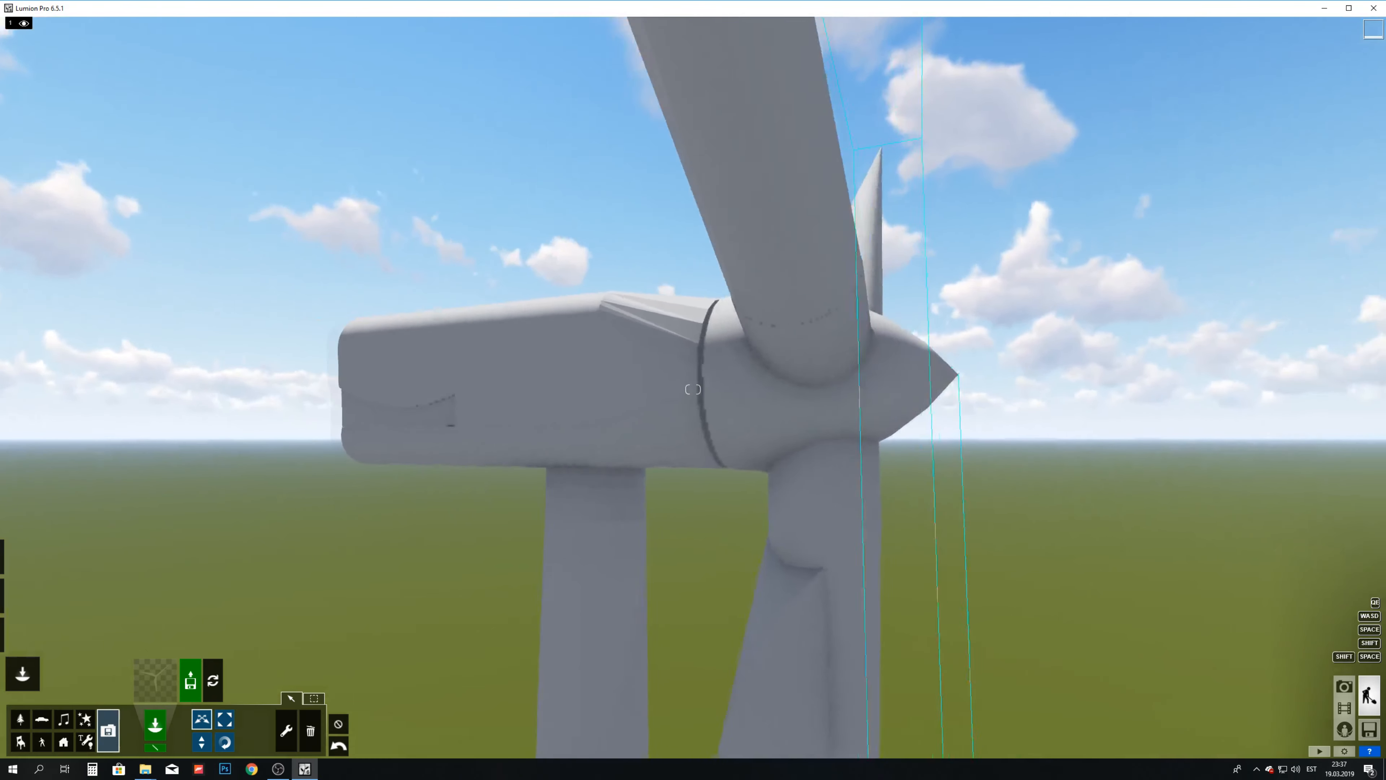
right_drag(273, 565, 325, 562)
key(w)
key(d)
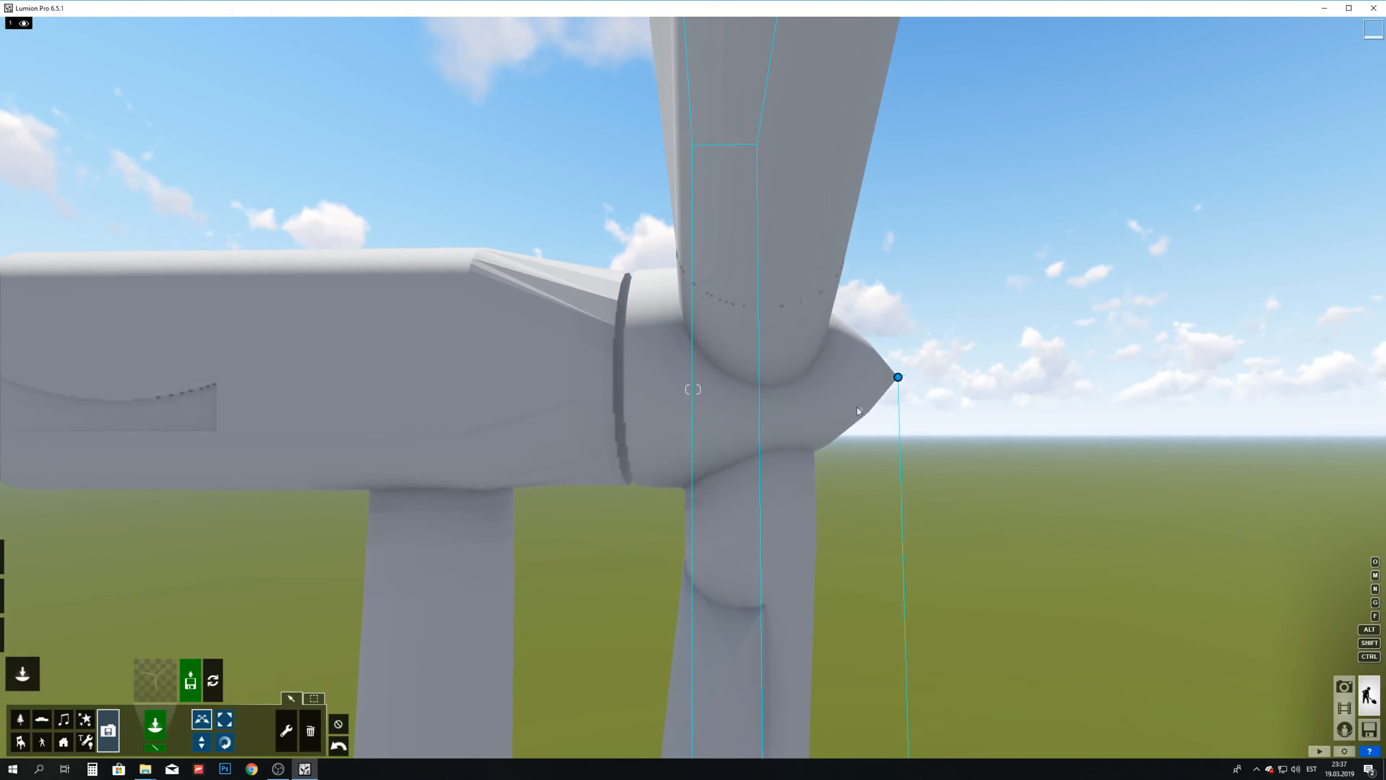
drag(898, 378, 888, 378)
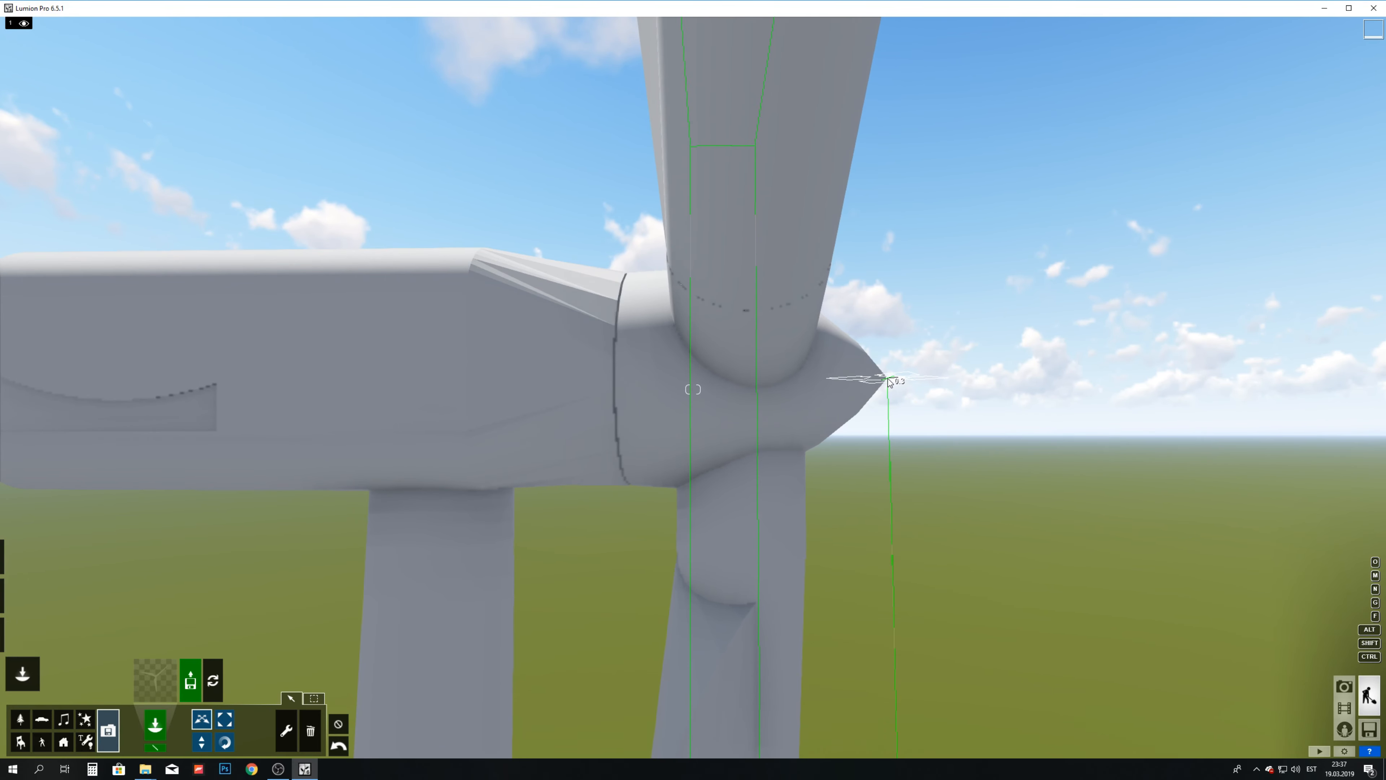
drag(888, 379, 887, 379)
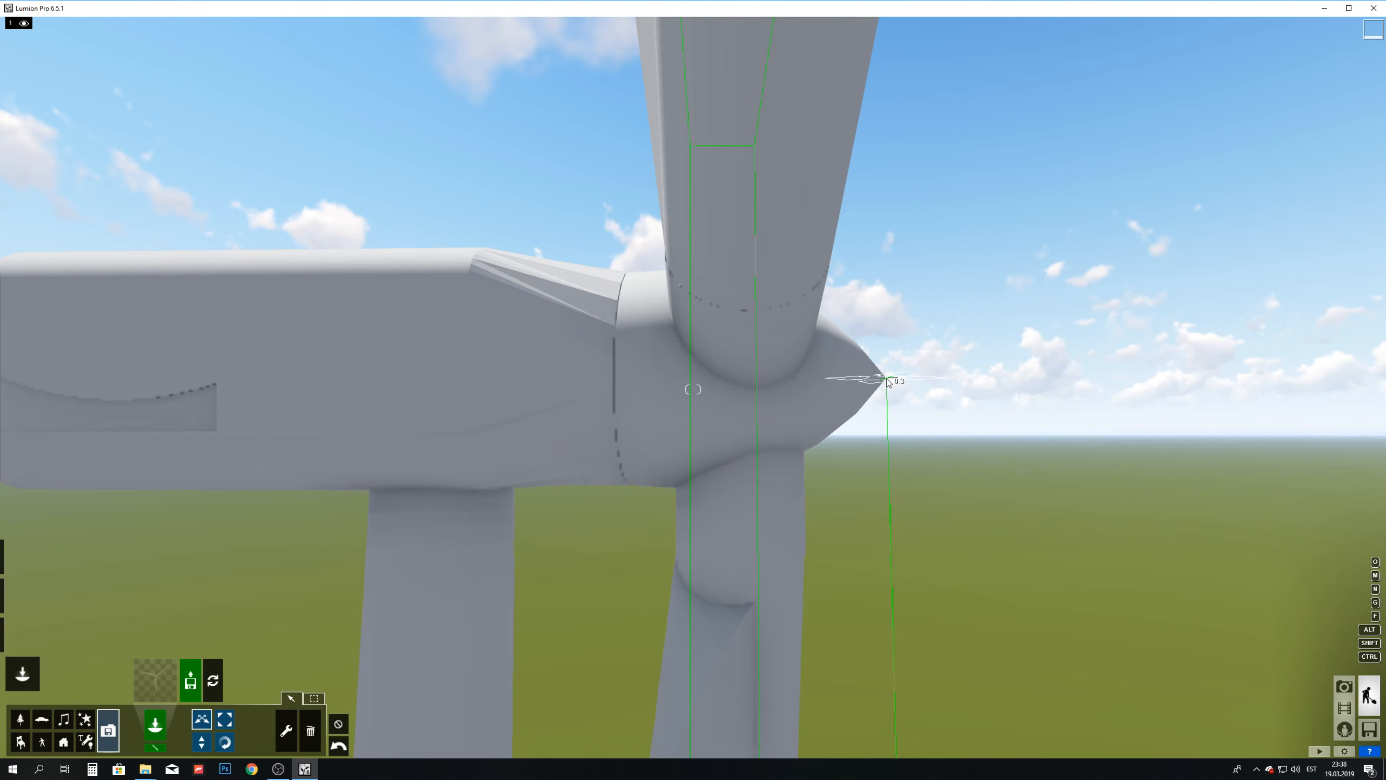
Step: Examine the assembled wind turbine and its shadow from several angles and distances
key(d)
right_drag(871, 387, 576, 432)
key(s)
key(a)
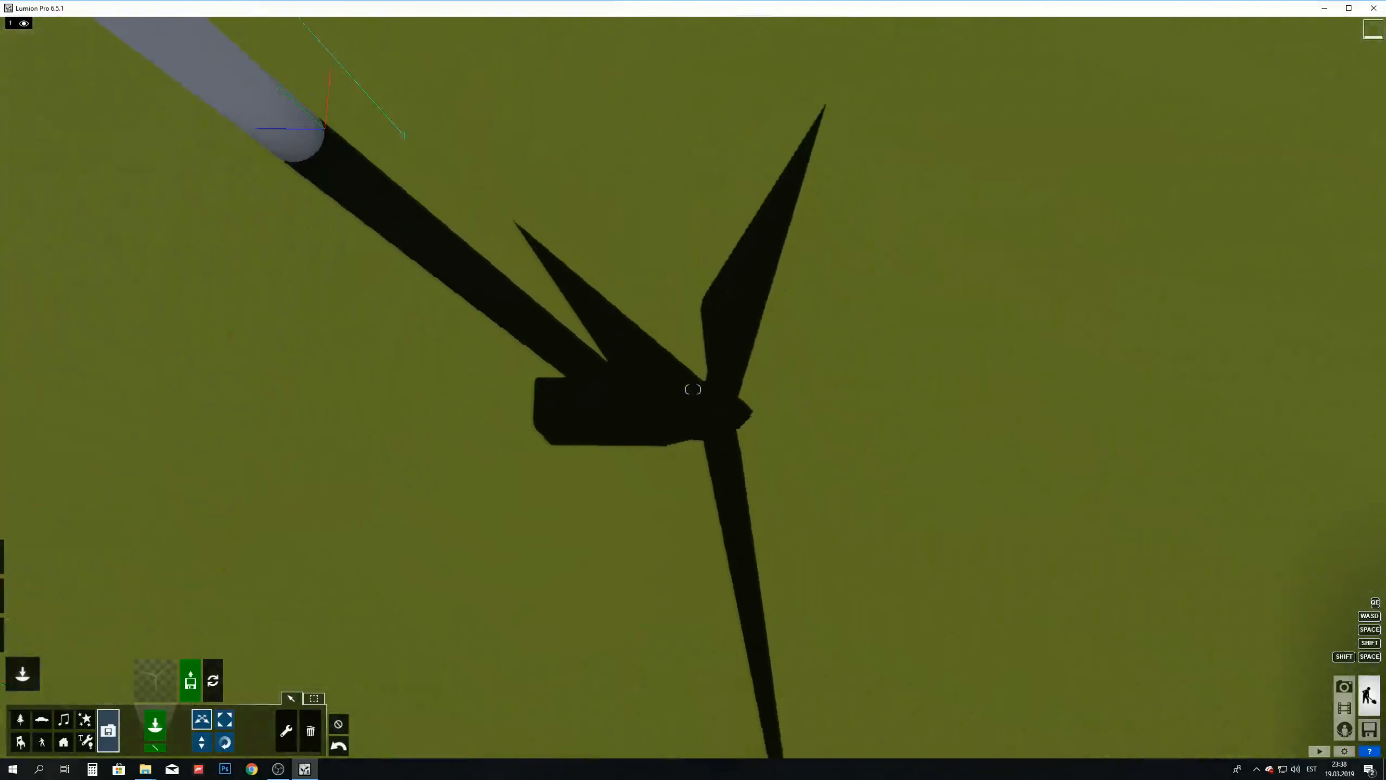
key(w)
key(w)
key(s)
key(s)
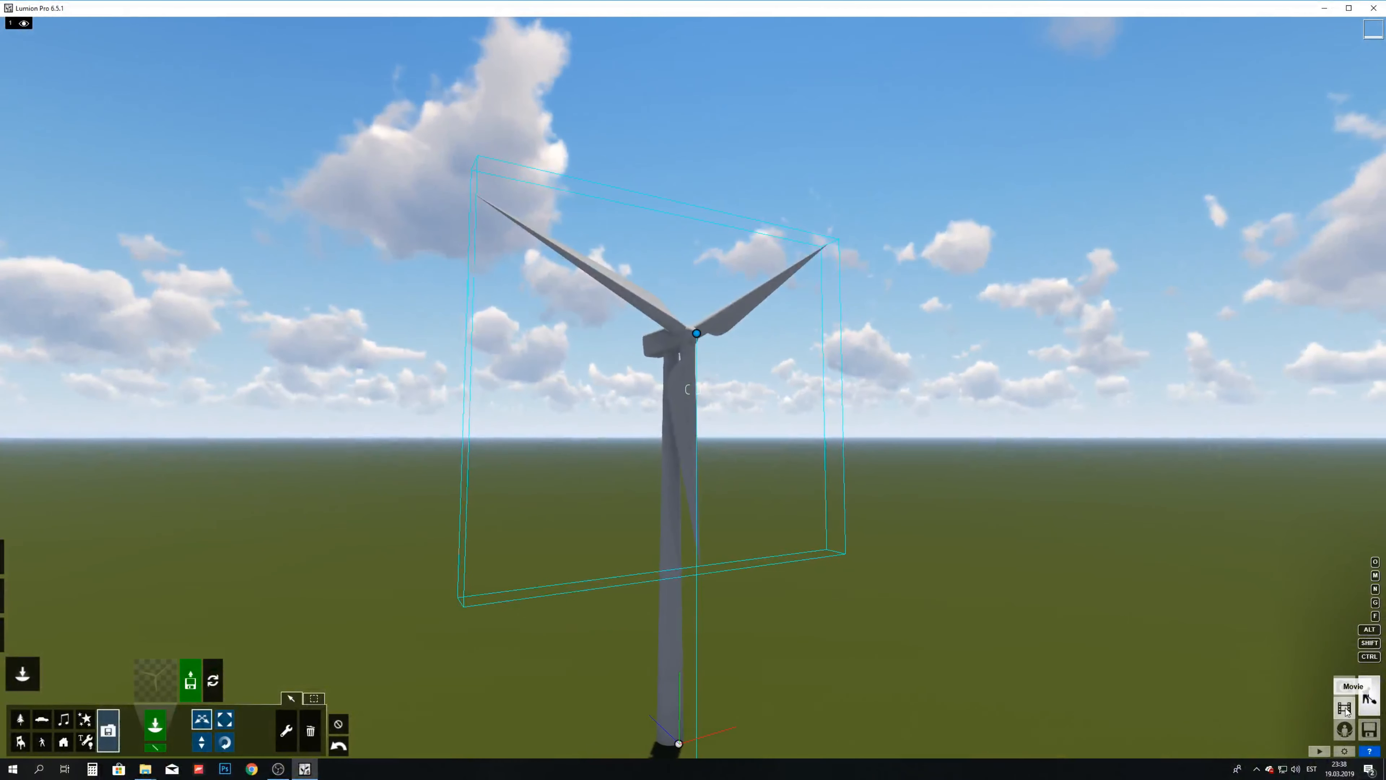
Step: Record movie clip 1 with a single camera keyframe framing the whole wind turbine and its shadow
click(1345, 709)
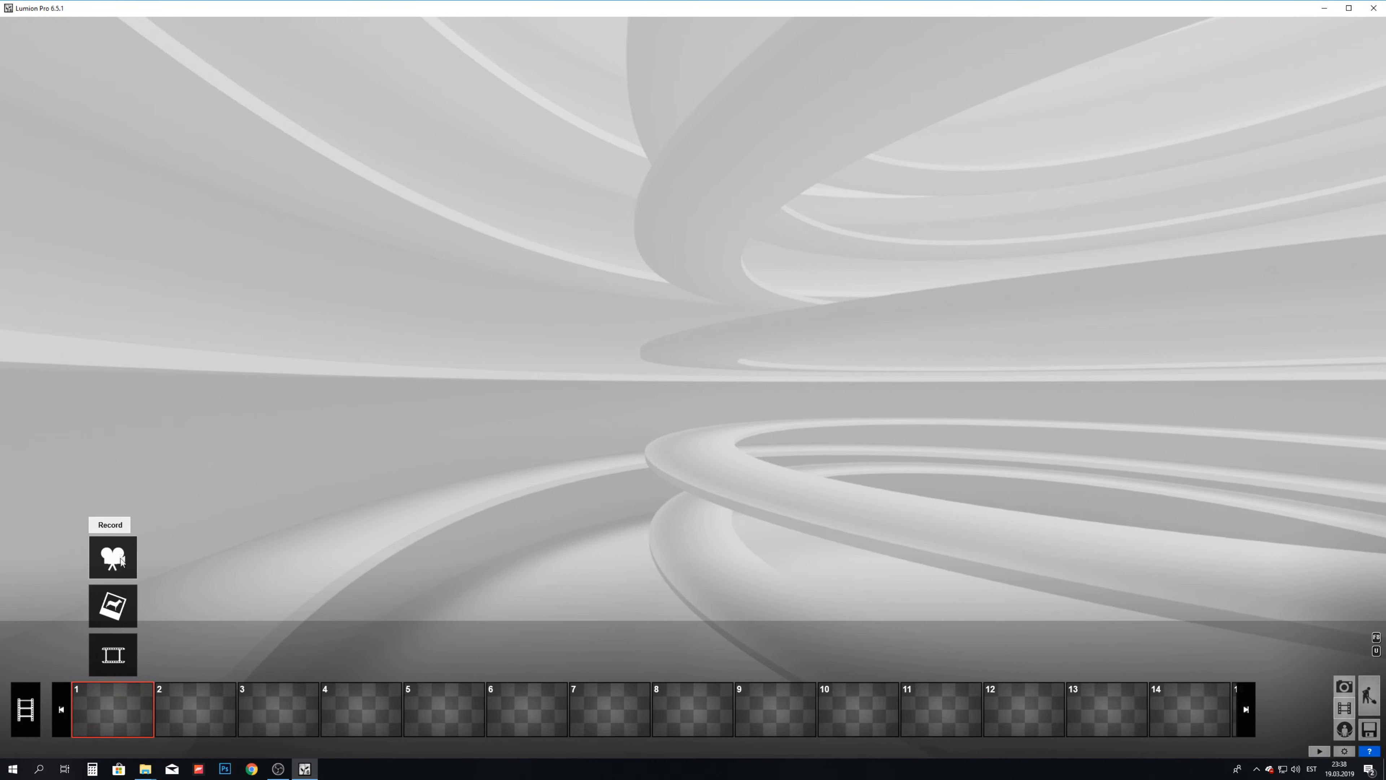
click(113, 557)
right_drag(518, 492, 565, 491)
key(s)
key(w)
key(s)
key(s)
key(w)
key(w)
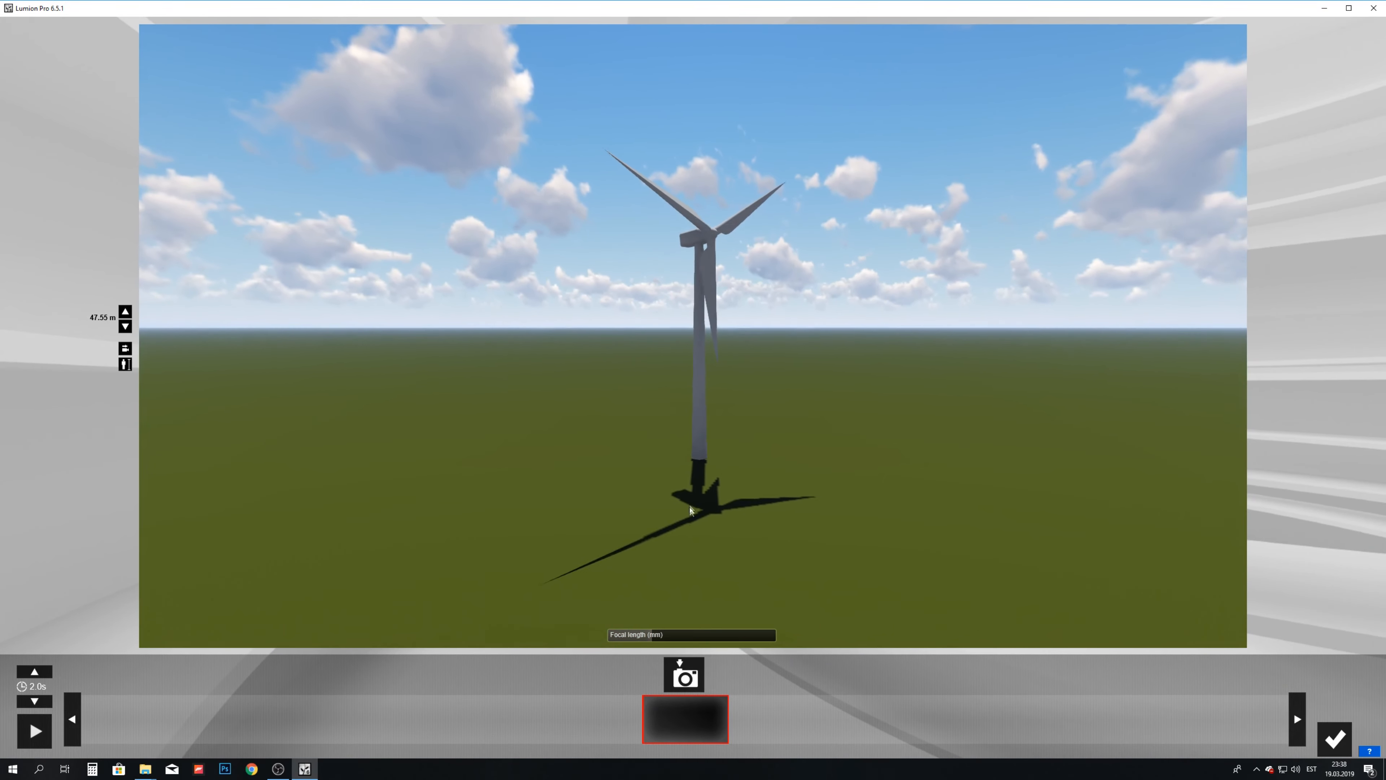
click(685, 676)
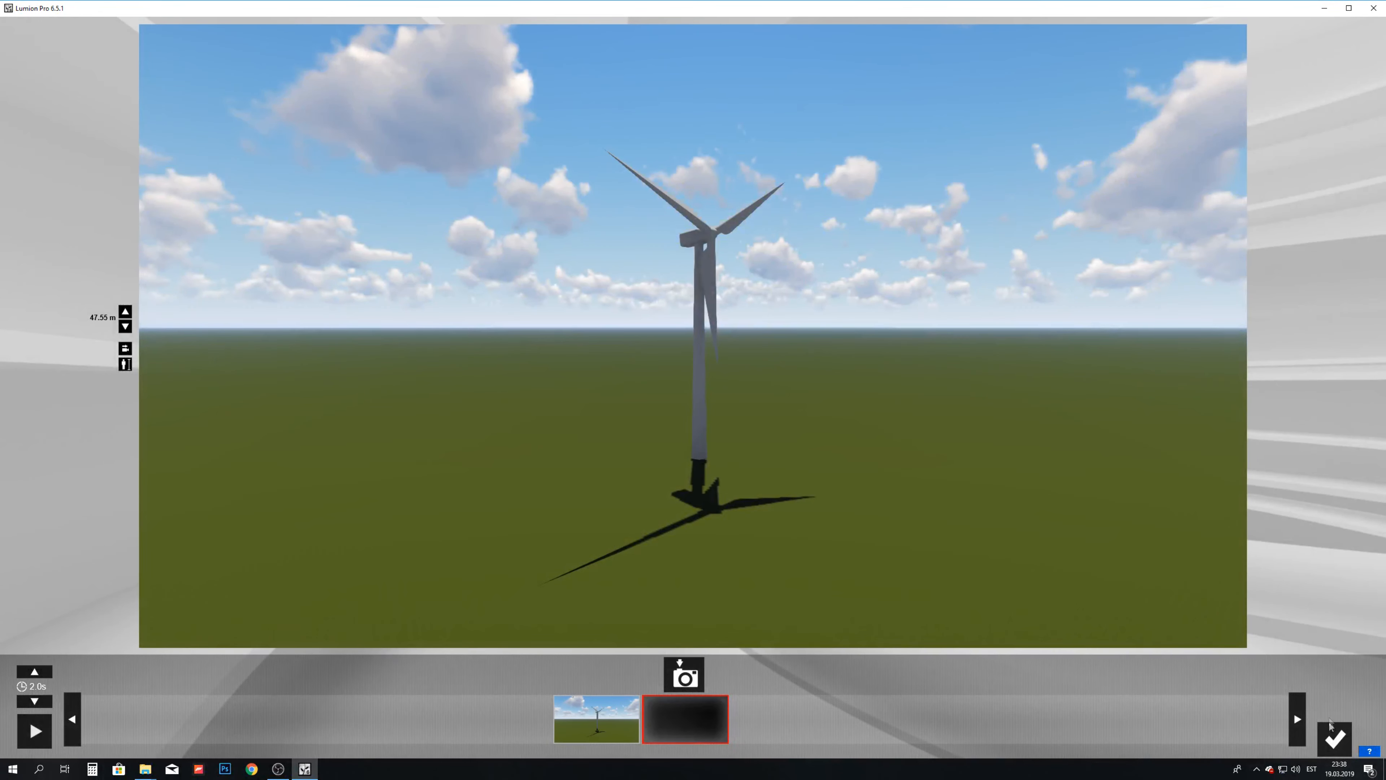
click(1333, 737)
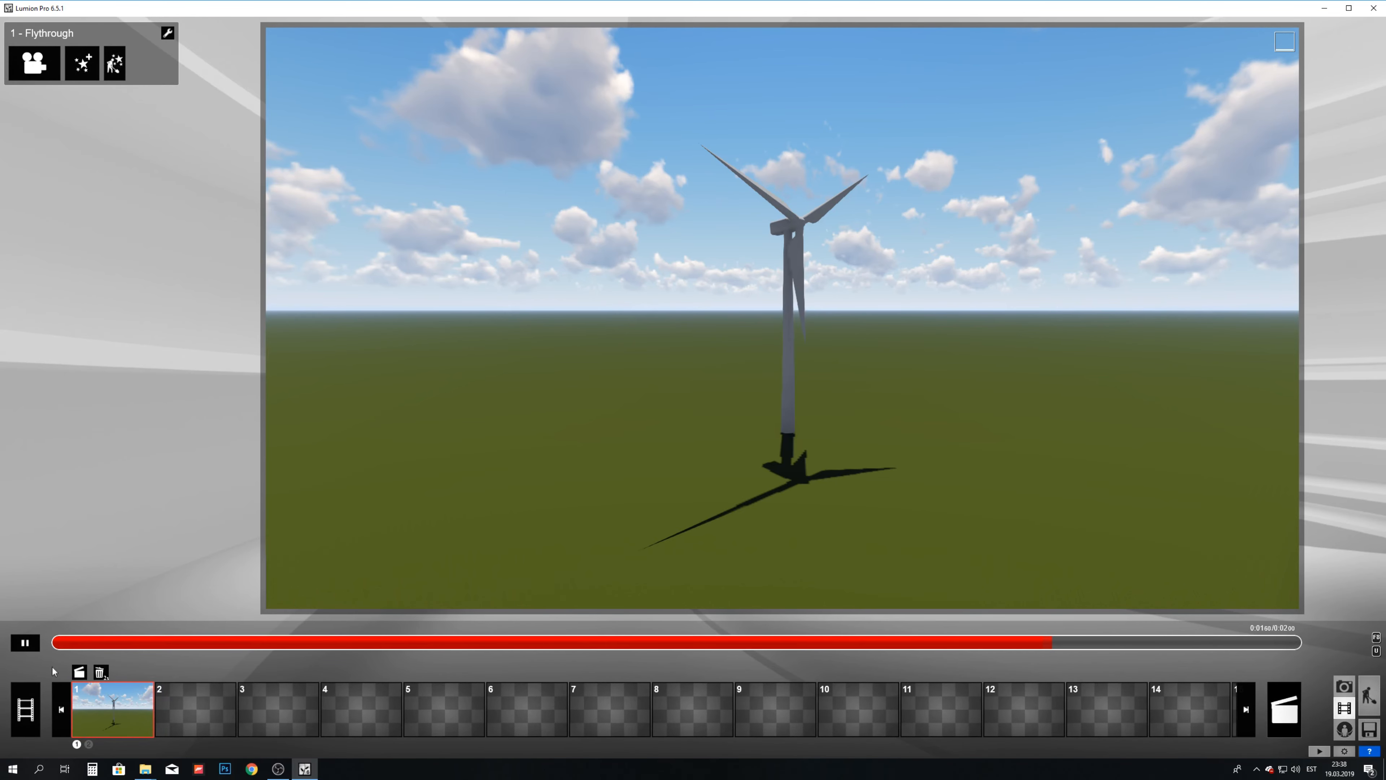
Step: Set movie clip 1's length to 10 seconds
double_click(113, 709)
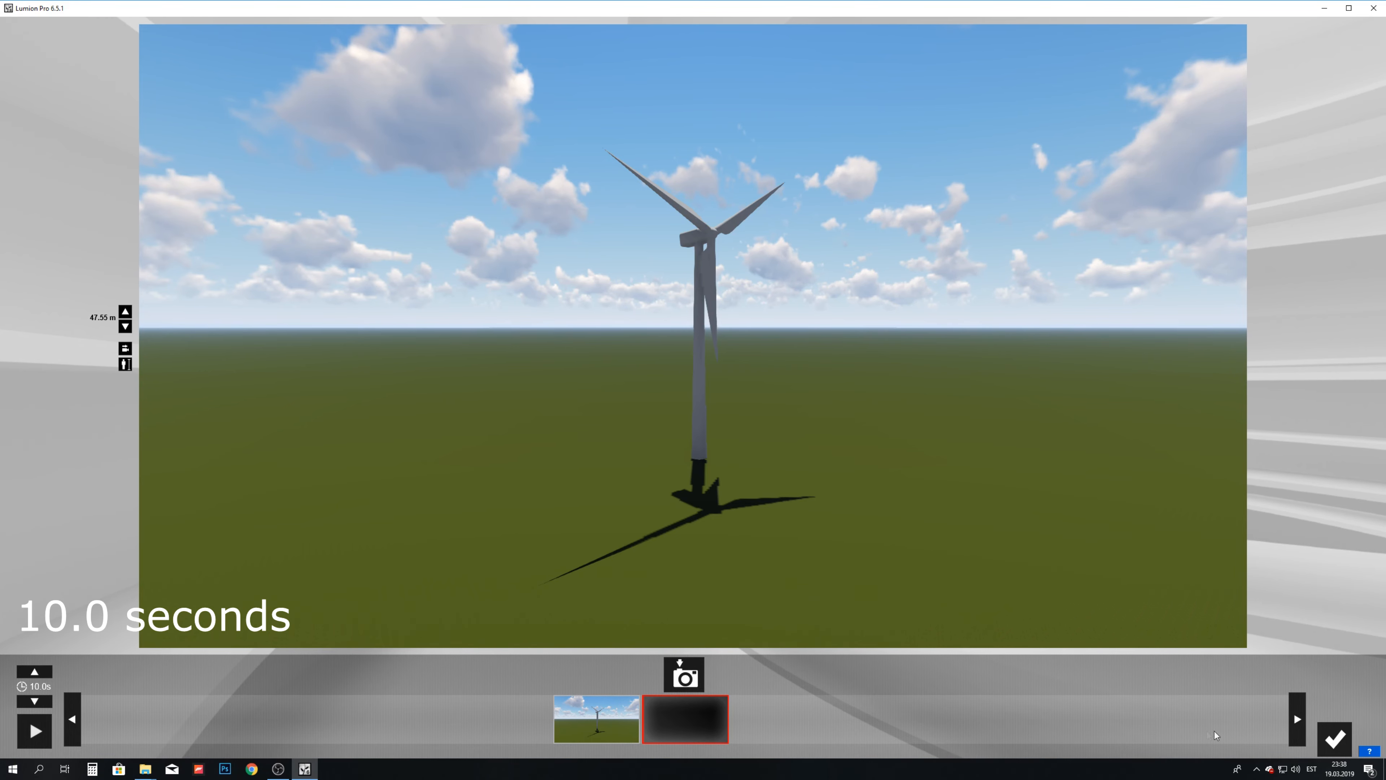
click(1337, 740)
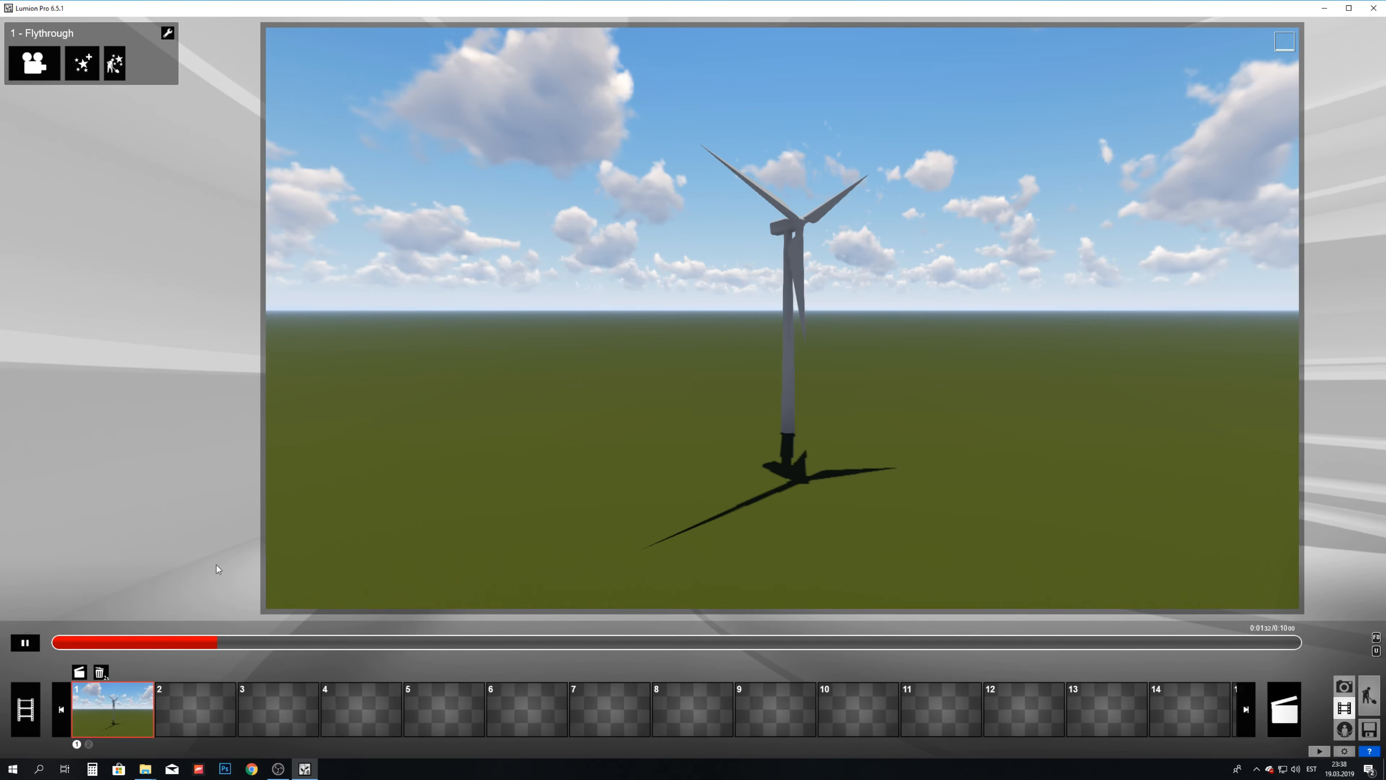
Step: Return to building the scene and set the sun direction and a lower sun height so it shines from behind the turbine
click(1370, 698)
click(22, 556)
drag(92, 712, 186, 742)
drag(54, 726, 57, 713)
drag(158, 719, 159, 720)
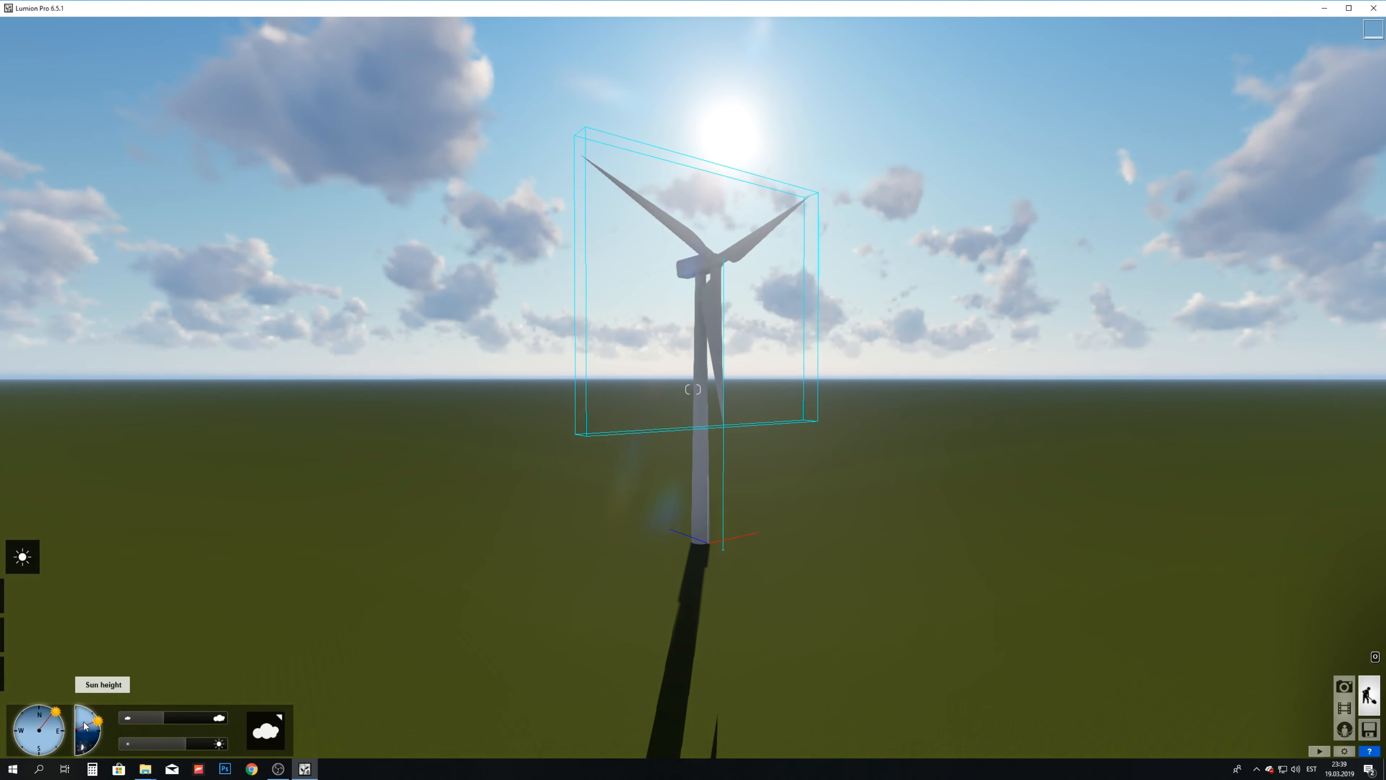
Step: Frame the turbine from near ground level and raise the sun until it sits beside the pole, just below the hub
right_drag(693, 389, 685, 191)
key(a)
key(w)
right_drag(693, 389, 709, 451)
key(q)
key(w)
mouse_move(693, 390)
right_down()
mouse_move(721, 524)
mouse_move(710, 333)
mouse_move(660, 453)
mouse_move(696, 360)
mouse_move(704, 284)
mouse_move(681, 380)
right_up()
key(w)
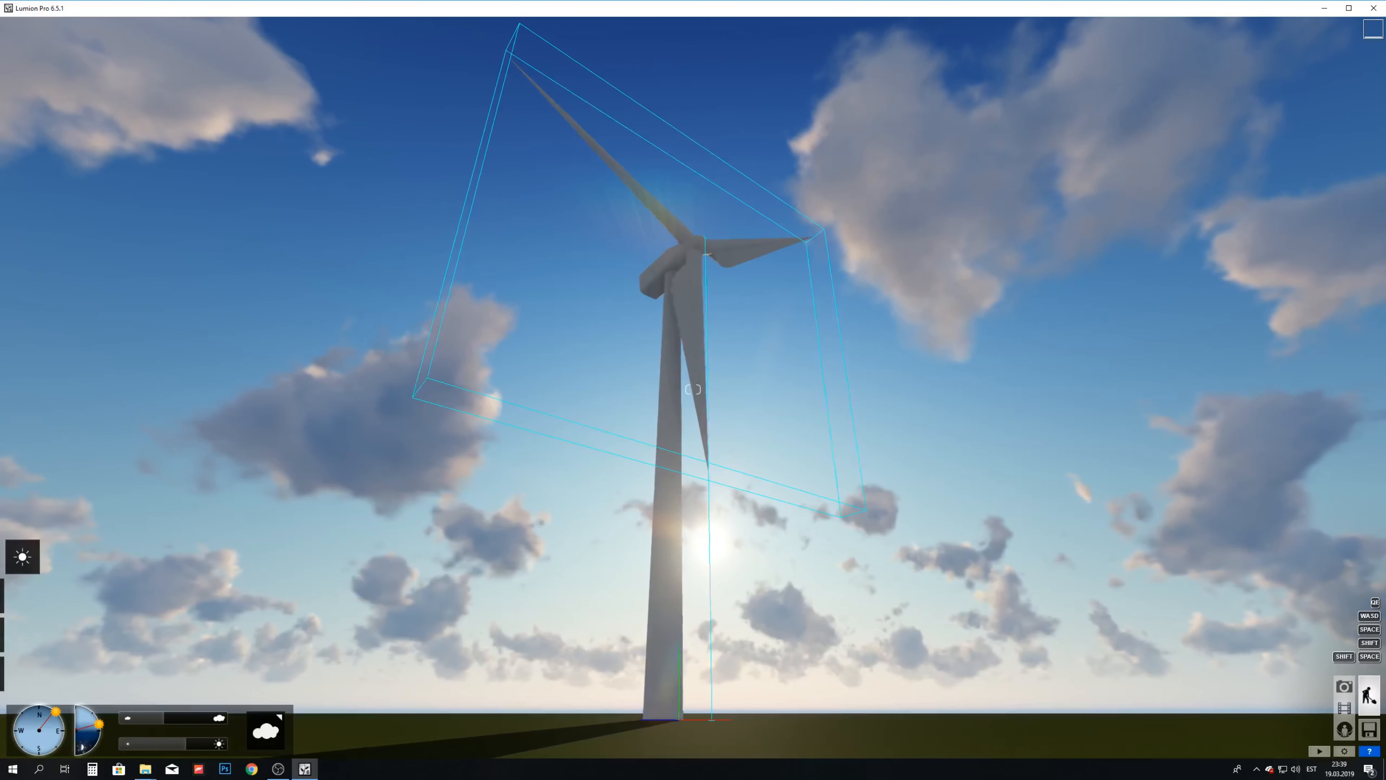
drag(56, 715, 100, 720)
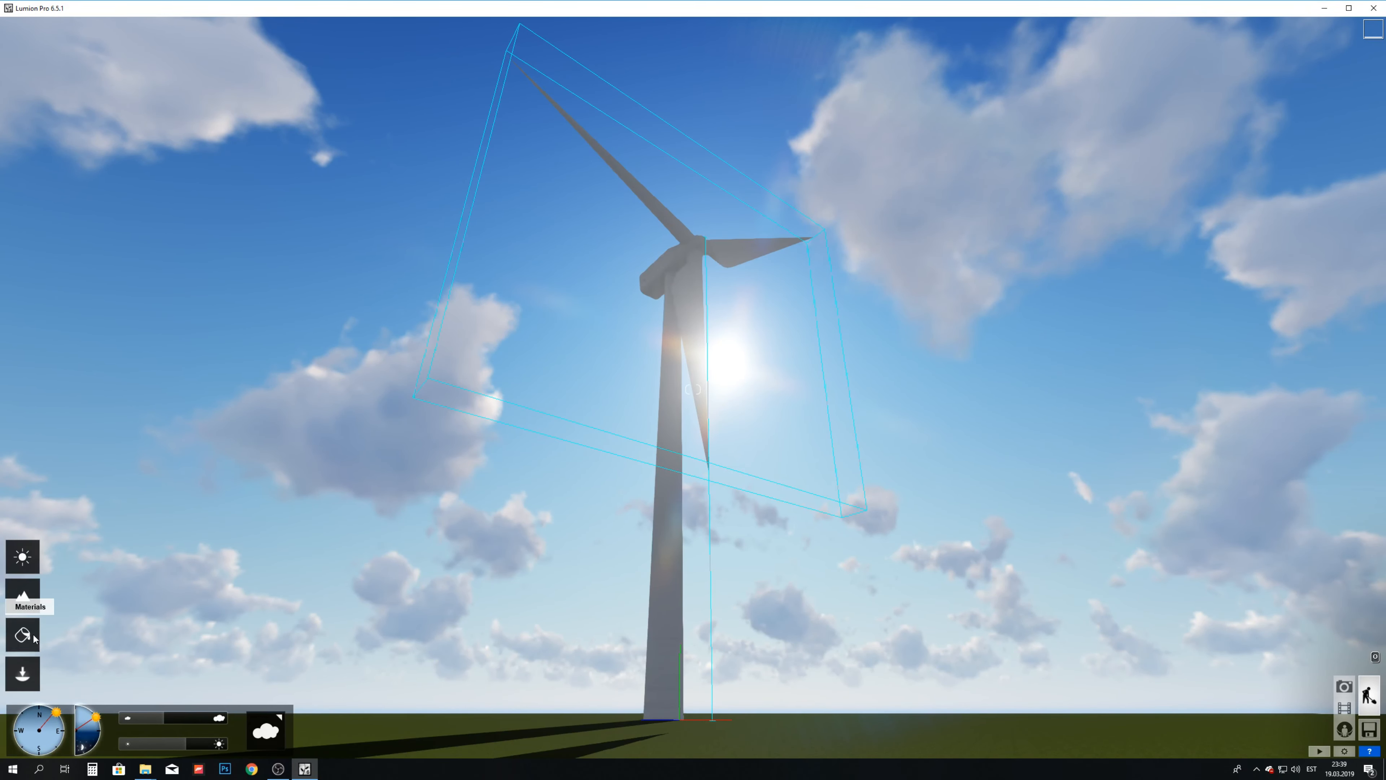
Step: Apply the indoor plastic material Linoleum 002 1024 to the pole and nacelle, with the scale at imported texture coordinates
click(23, 634)
click(671, 277)
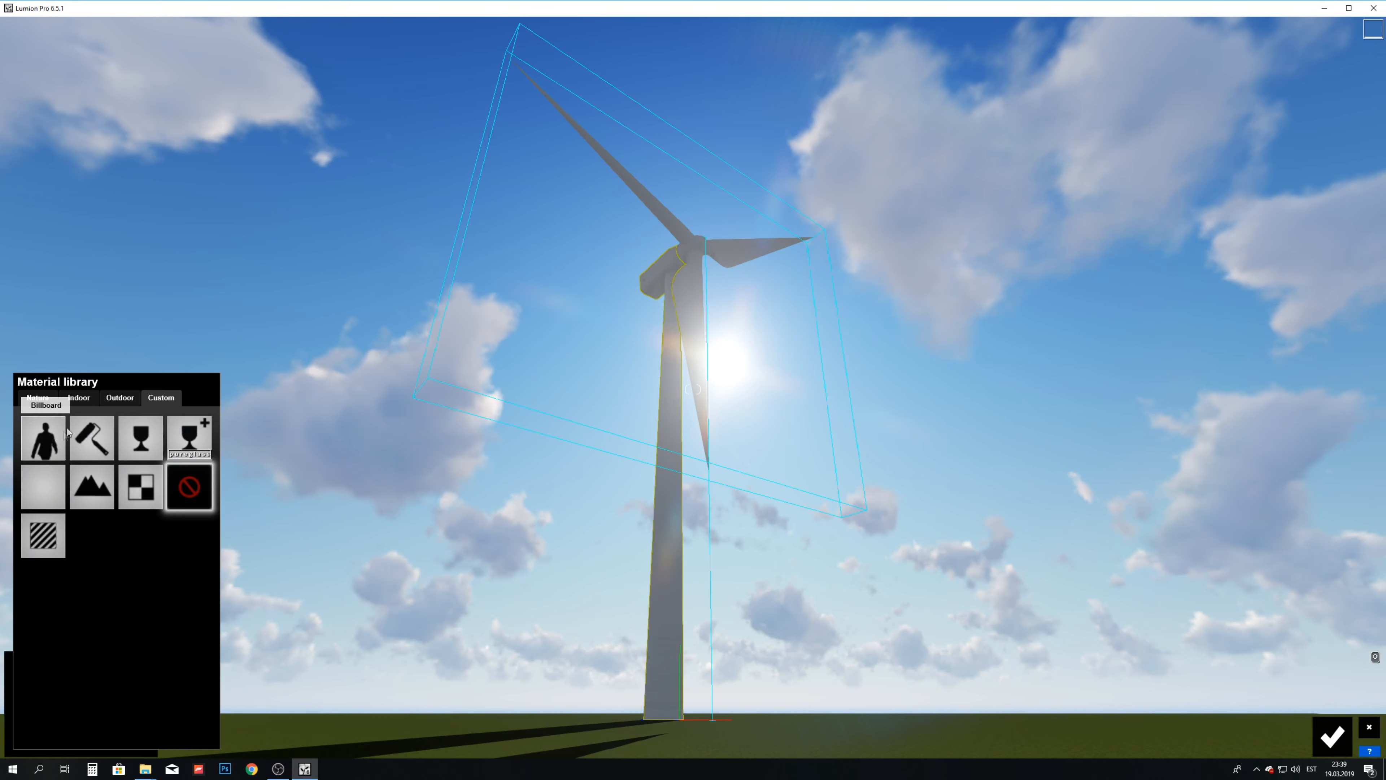
click(79, 398)
click(45, 463)
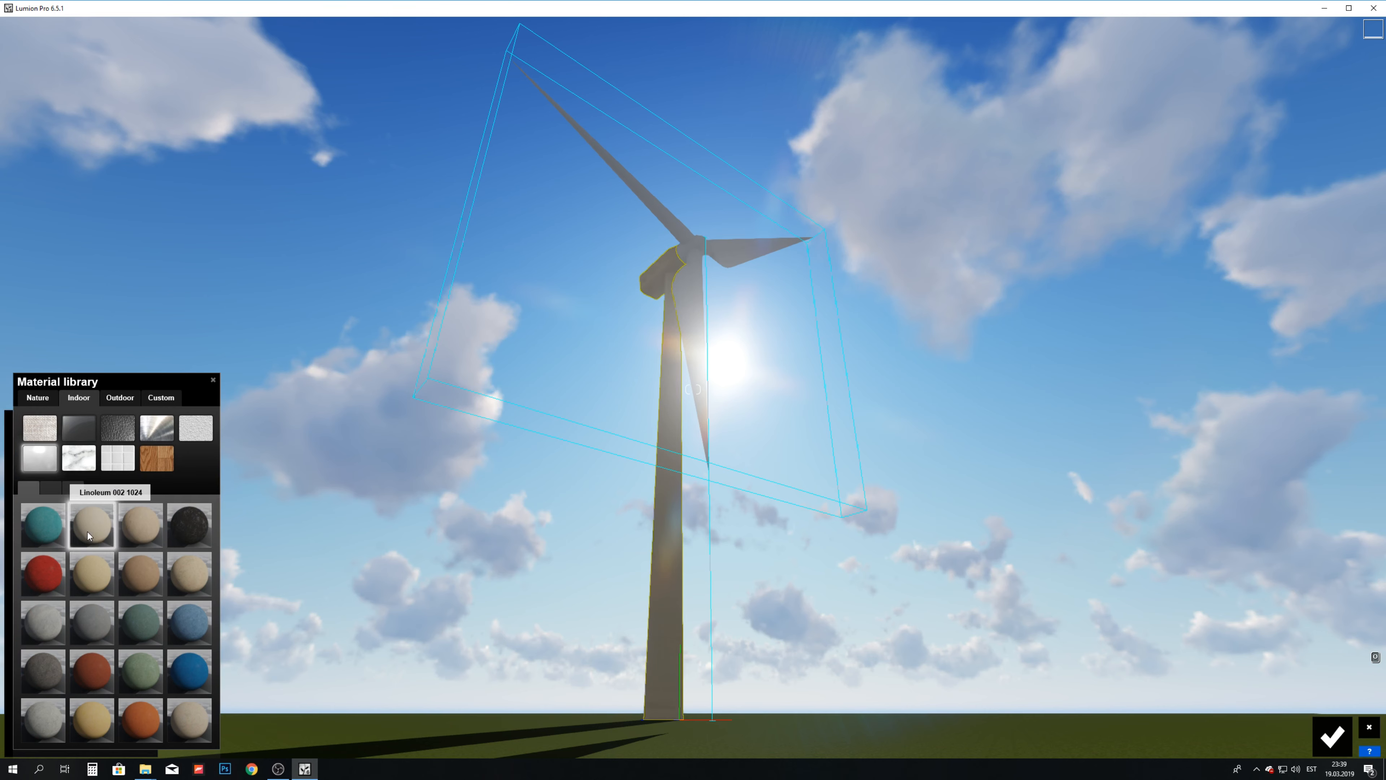
click(88, 531)
drag(53, 716, 12, 714)
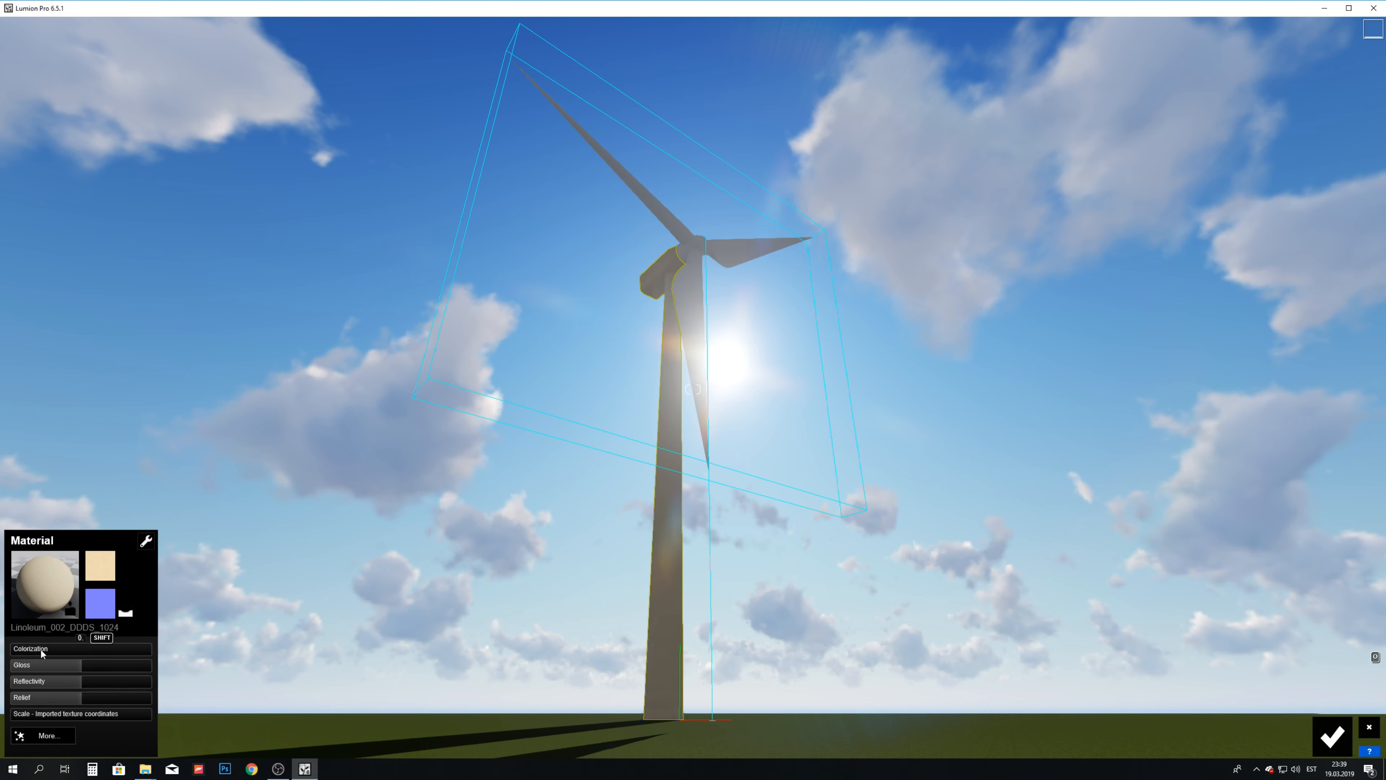
Step: Apply full white colorization to the pole's material and raise its gloss and reflectivity
click(81, 648)
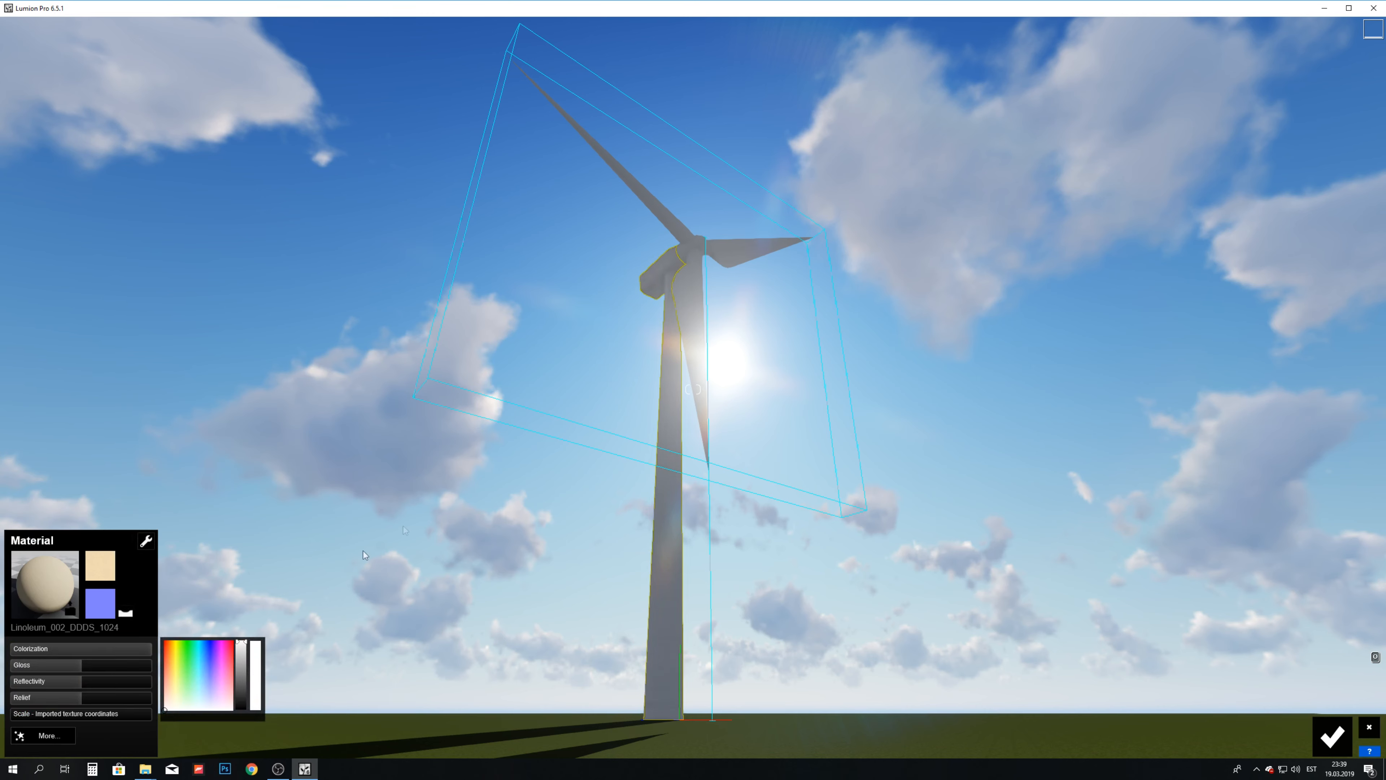
click(112, 665)
click(111, 681)
Step: Apply the indoor plastic material Linoleum 002 1024 to the propeller
click(678, 310)
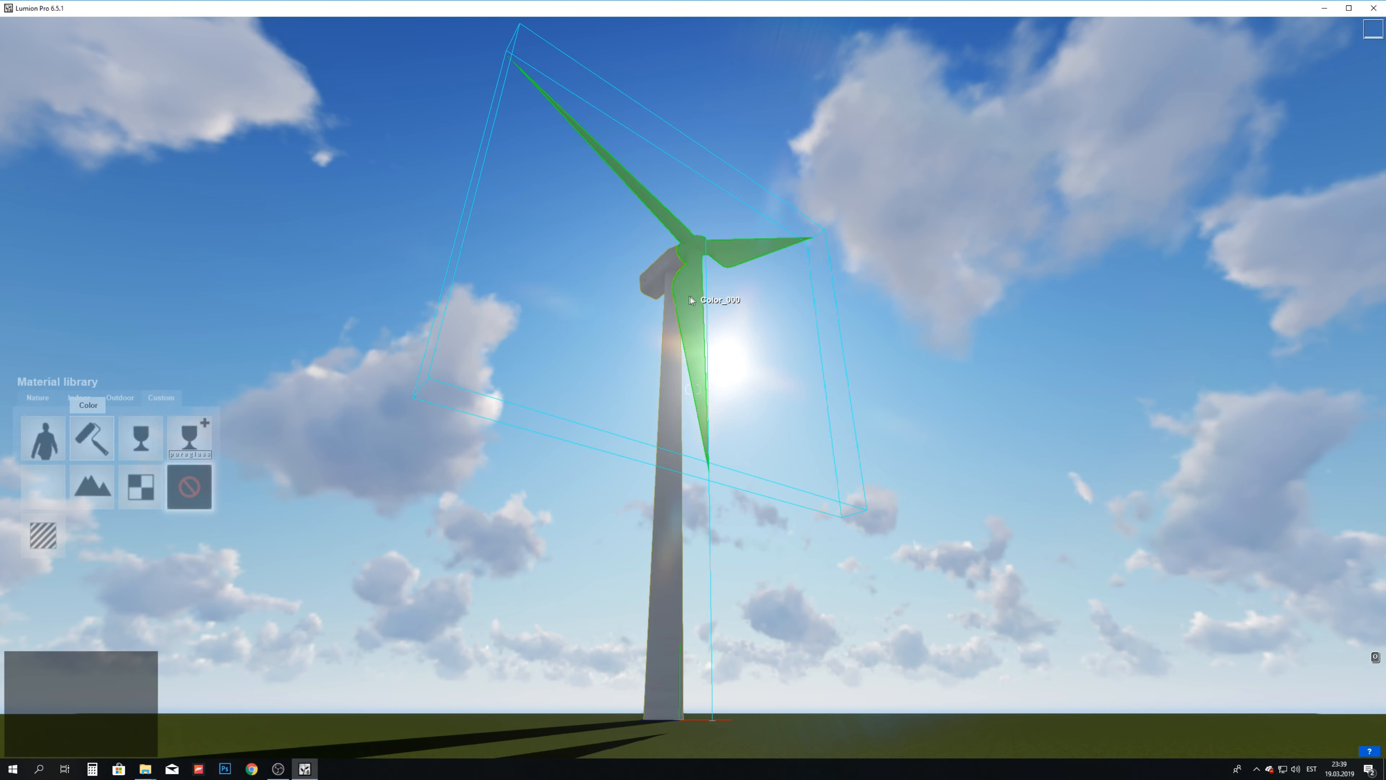
click(80, 422)
click(40, 458)
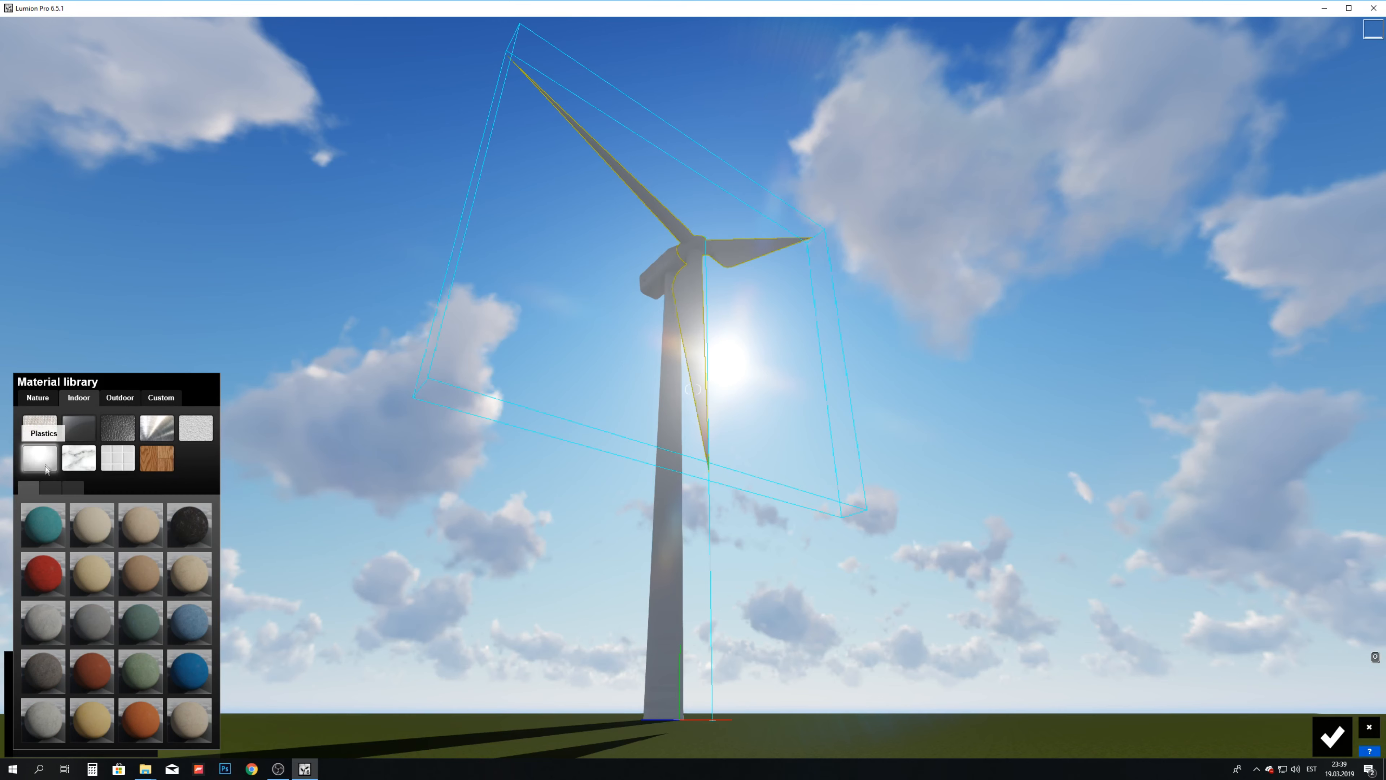
click(91, 530)
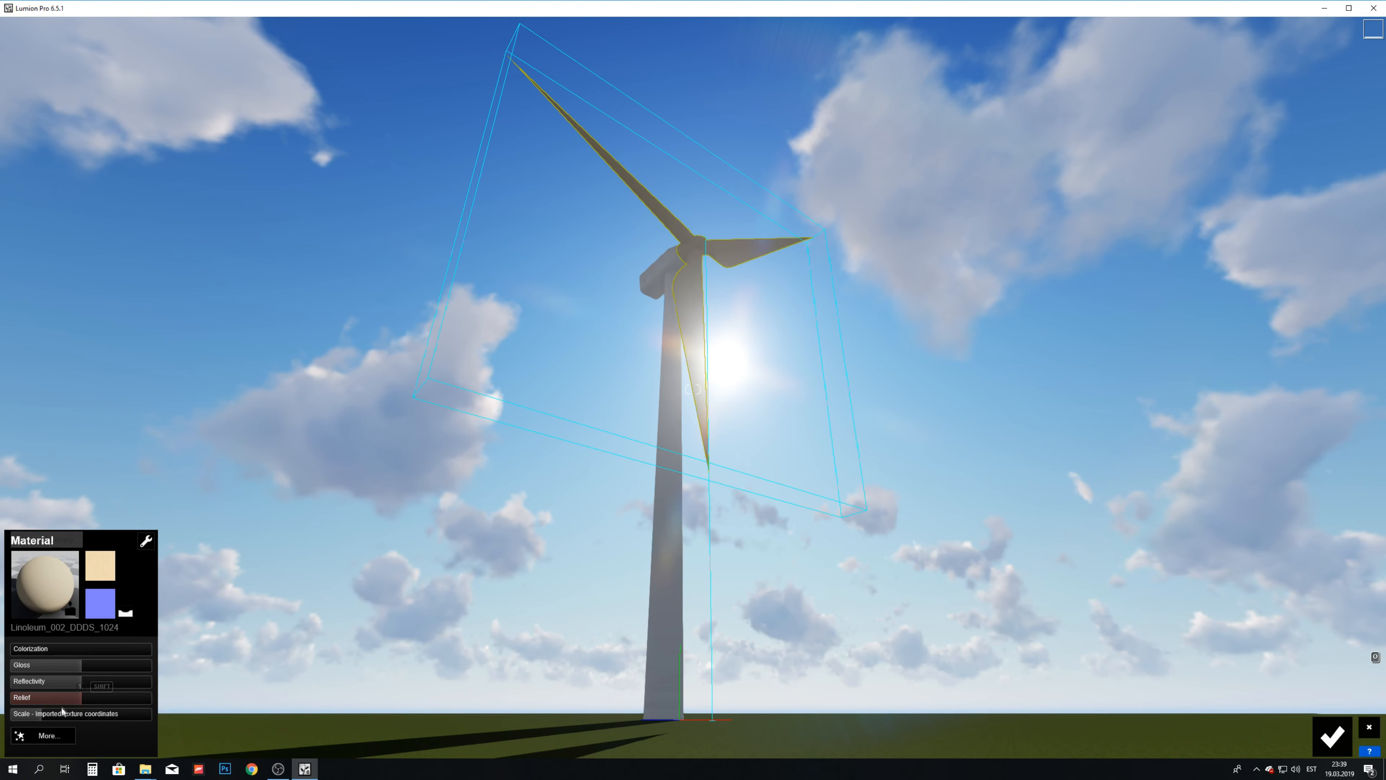
Step: Apply full white colorization to the propeller's material, raise its gloss and reflectivity, and save the material changes
click(132, 648)
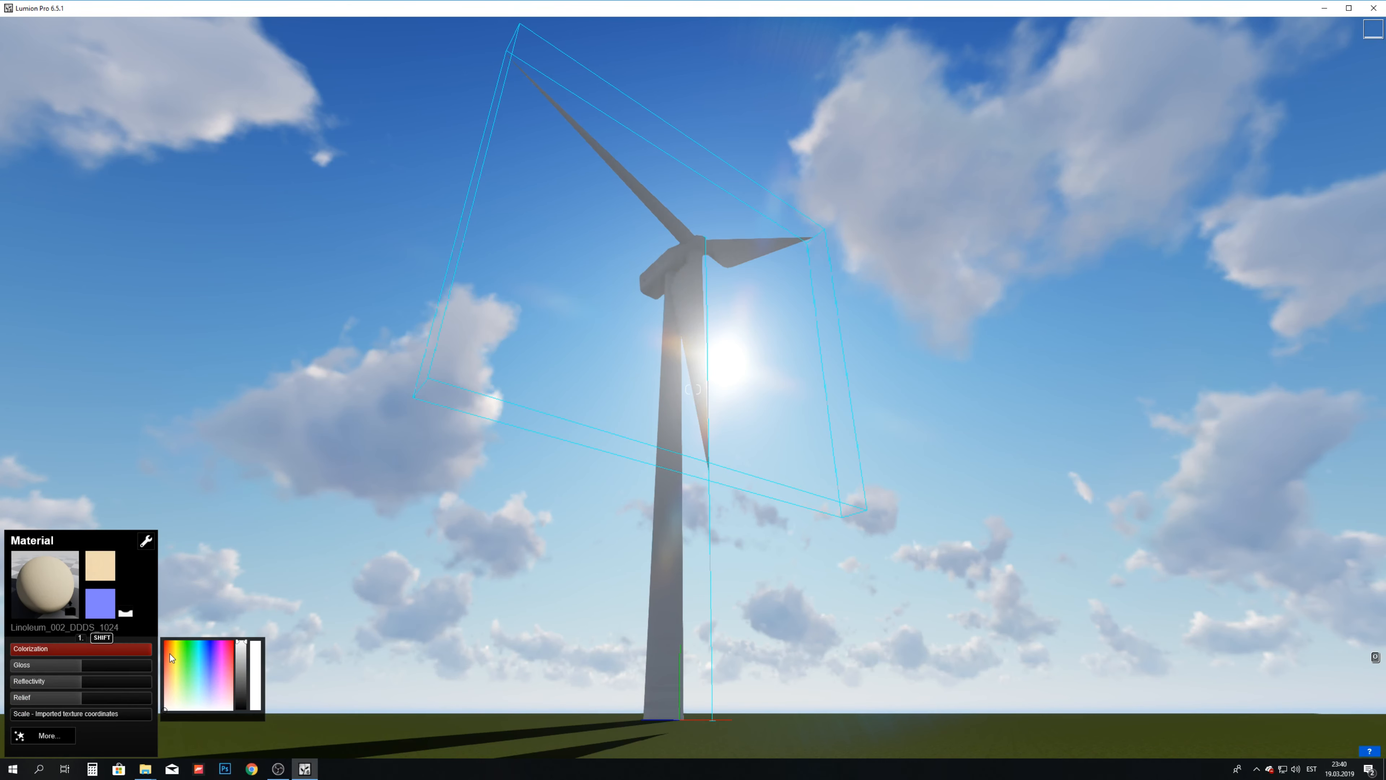
click(113, 665)
click(109, 683)
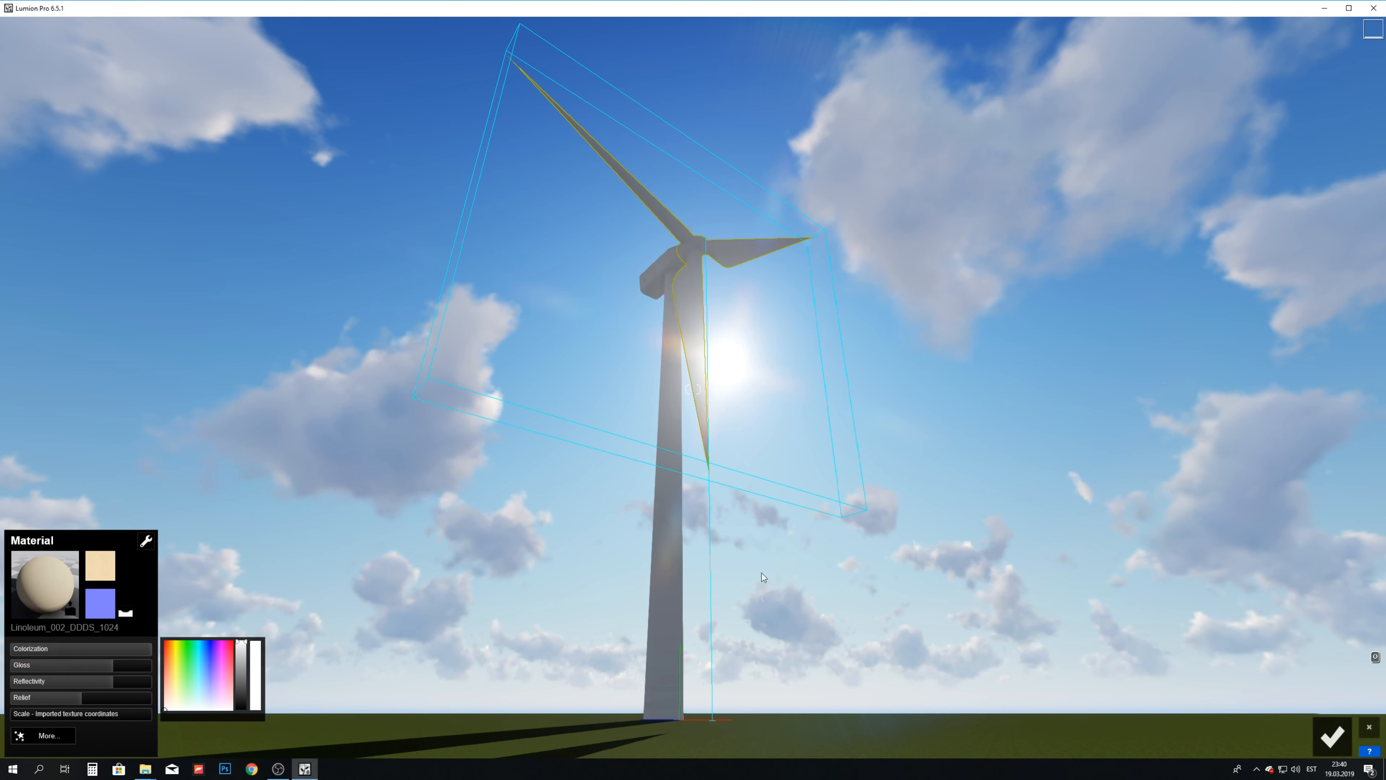
click(1321, 738)
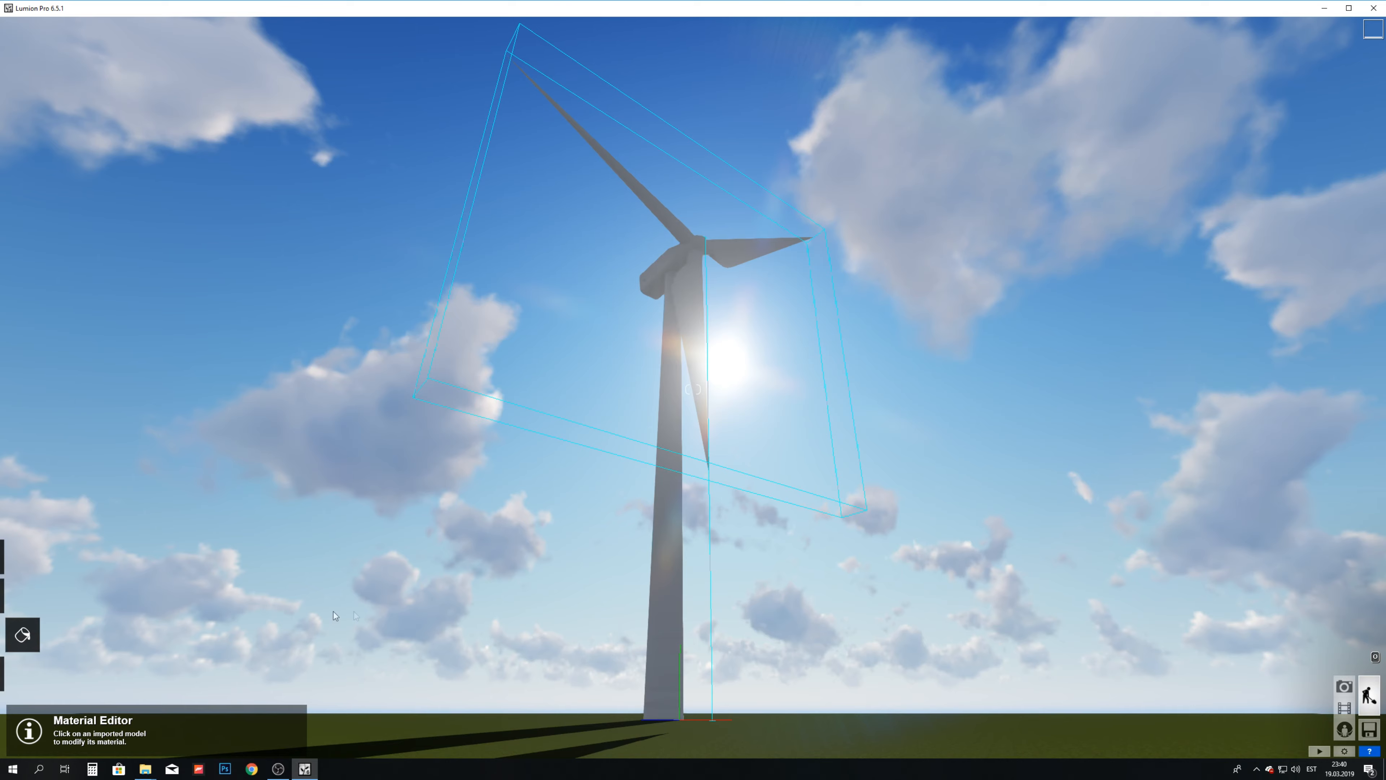
Step: Delete movie clip 1 and record a new one with a single ground-level camera keyframe looking up at the turbine against the sun
click(1346, 709)
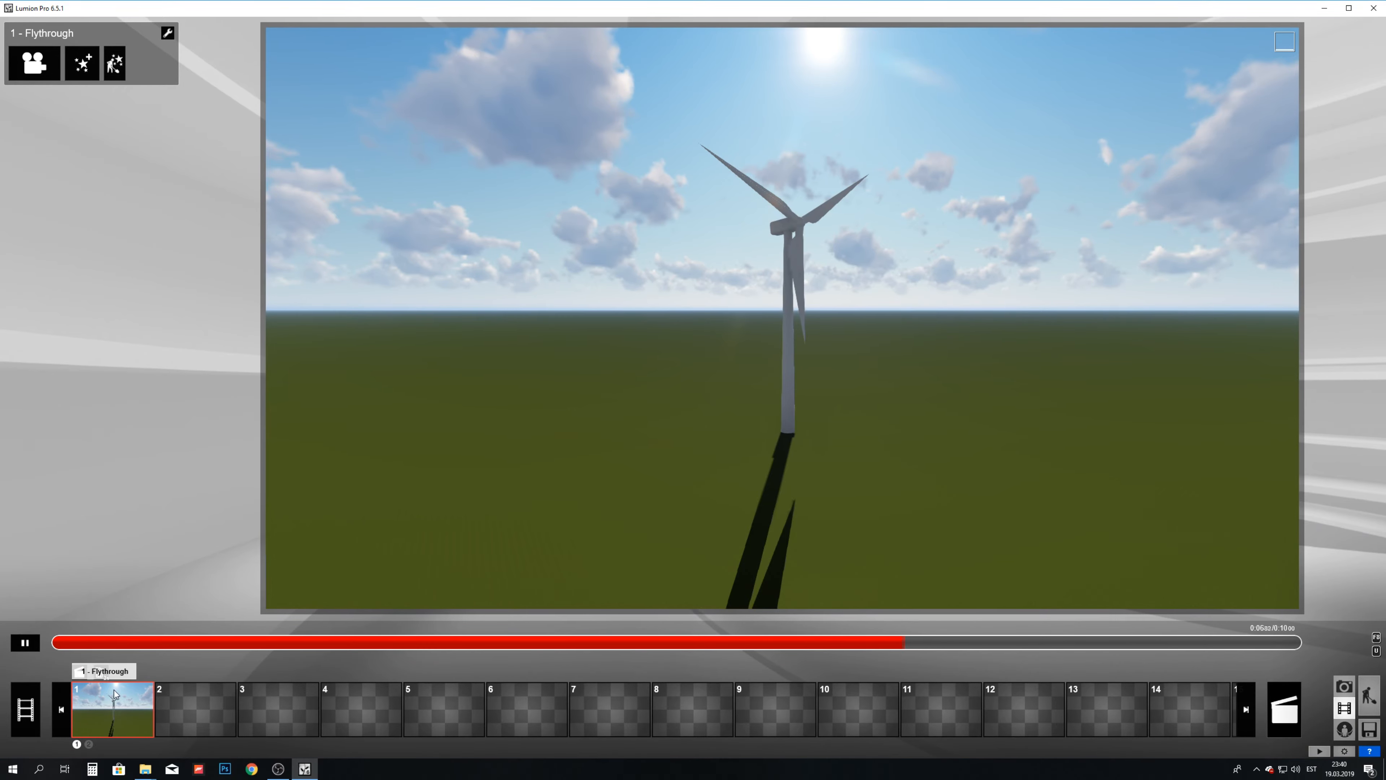
click(100, 674)
click(112, 554)
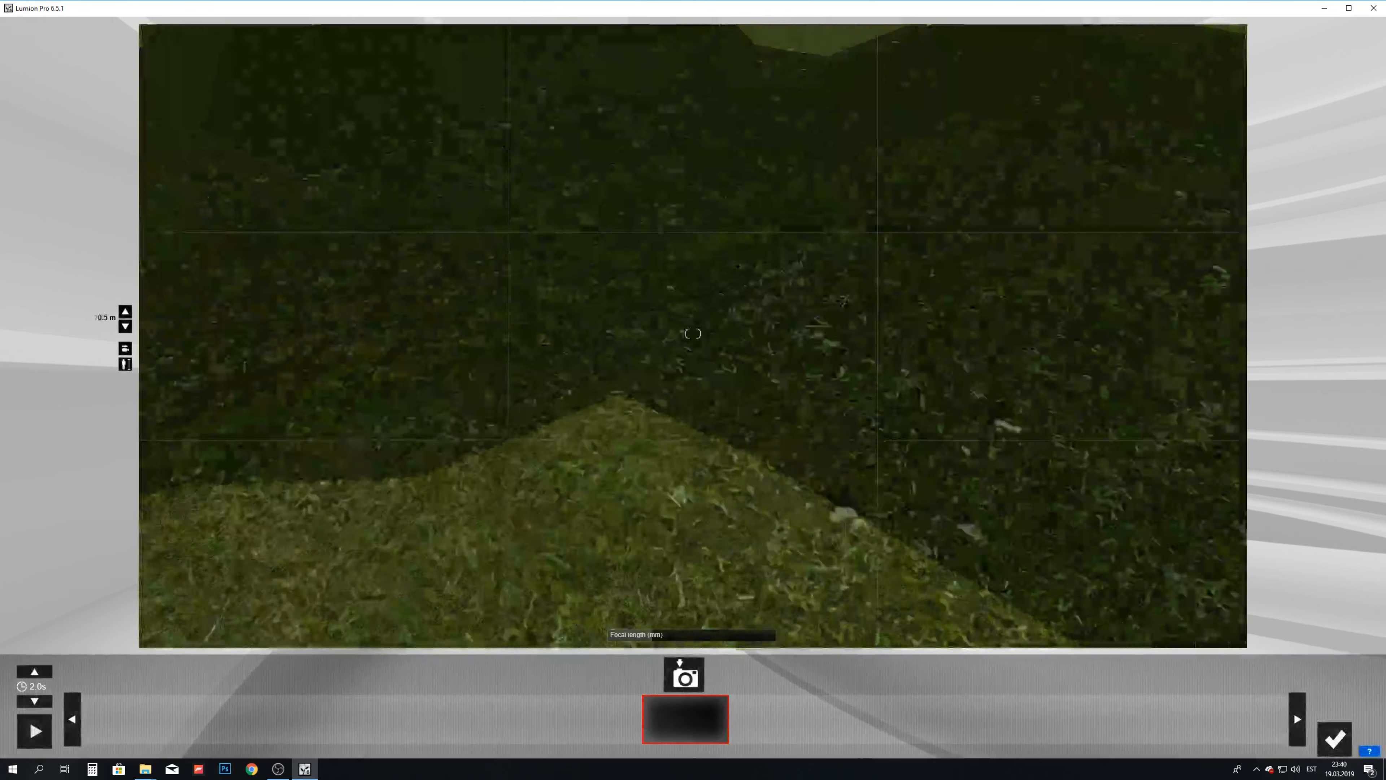
right_drag(693, 333, 749, 111)
key(w)
mouse_move(687, 333)
right_down()
mouse_move(691, 448)
mouse_move(699, 334)
right_up()
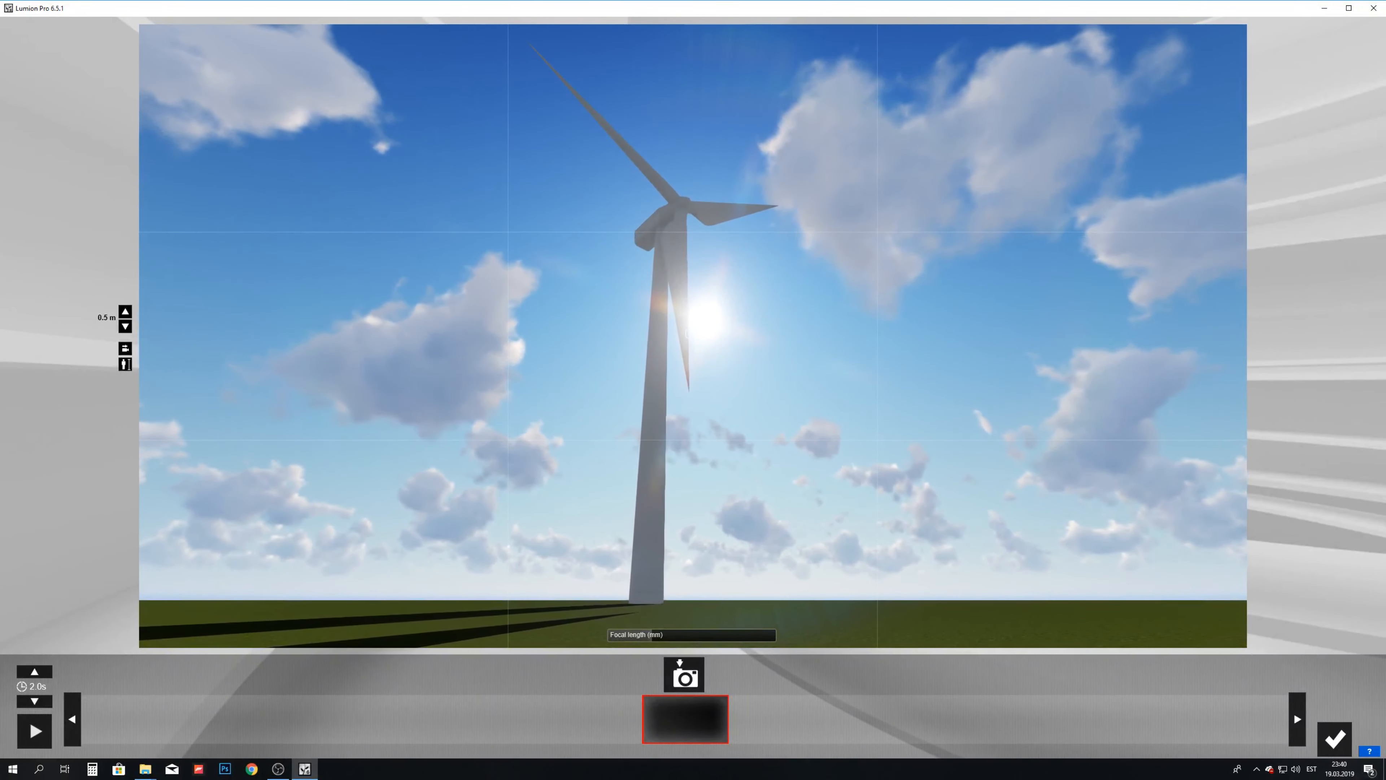
click(677, 675)
Step: Set the new clip's length to 10 seconds and finish the recording
click(39, 672)
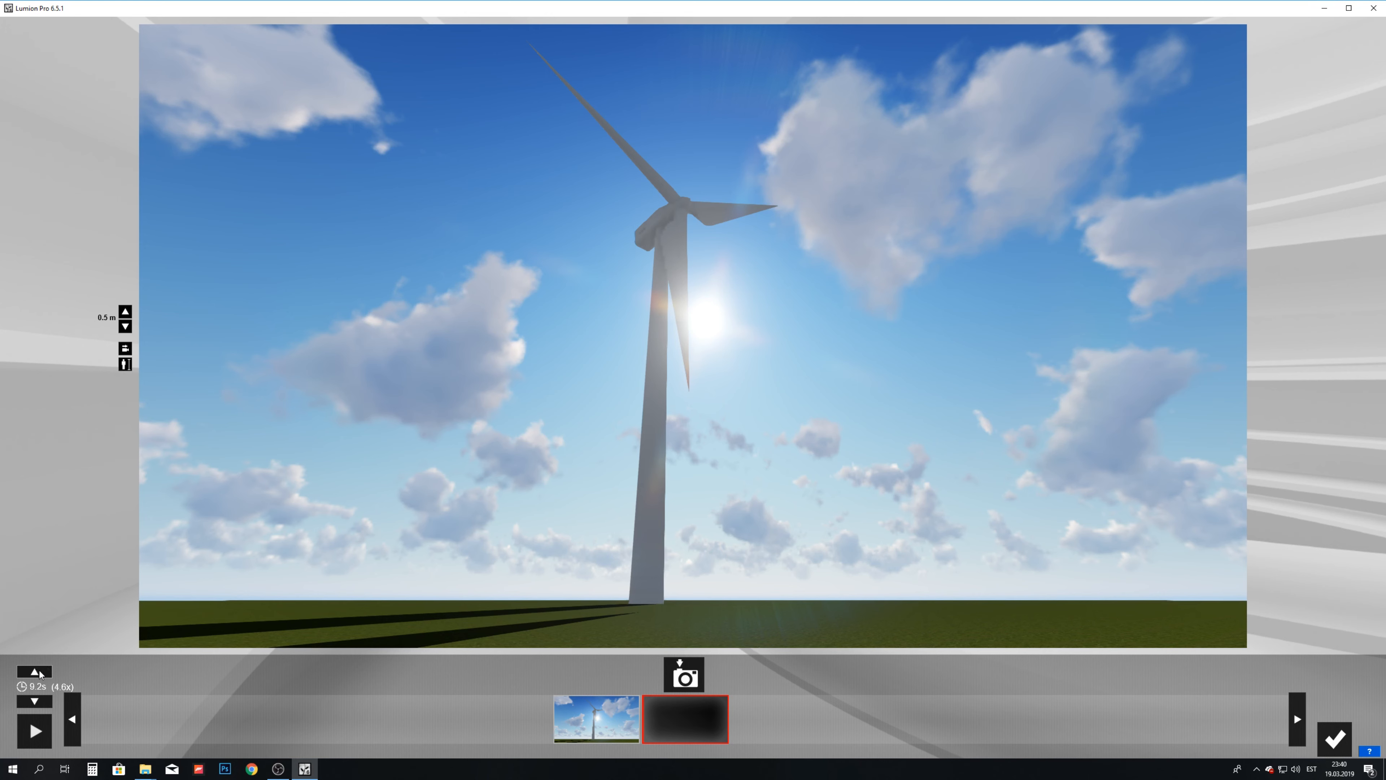
click(35, 671)
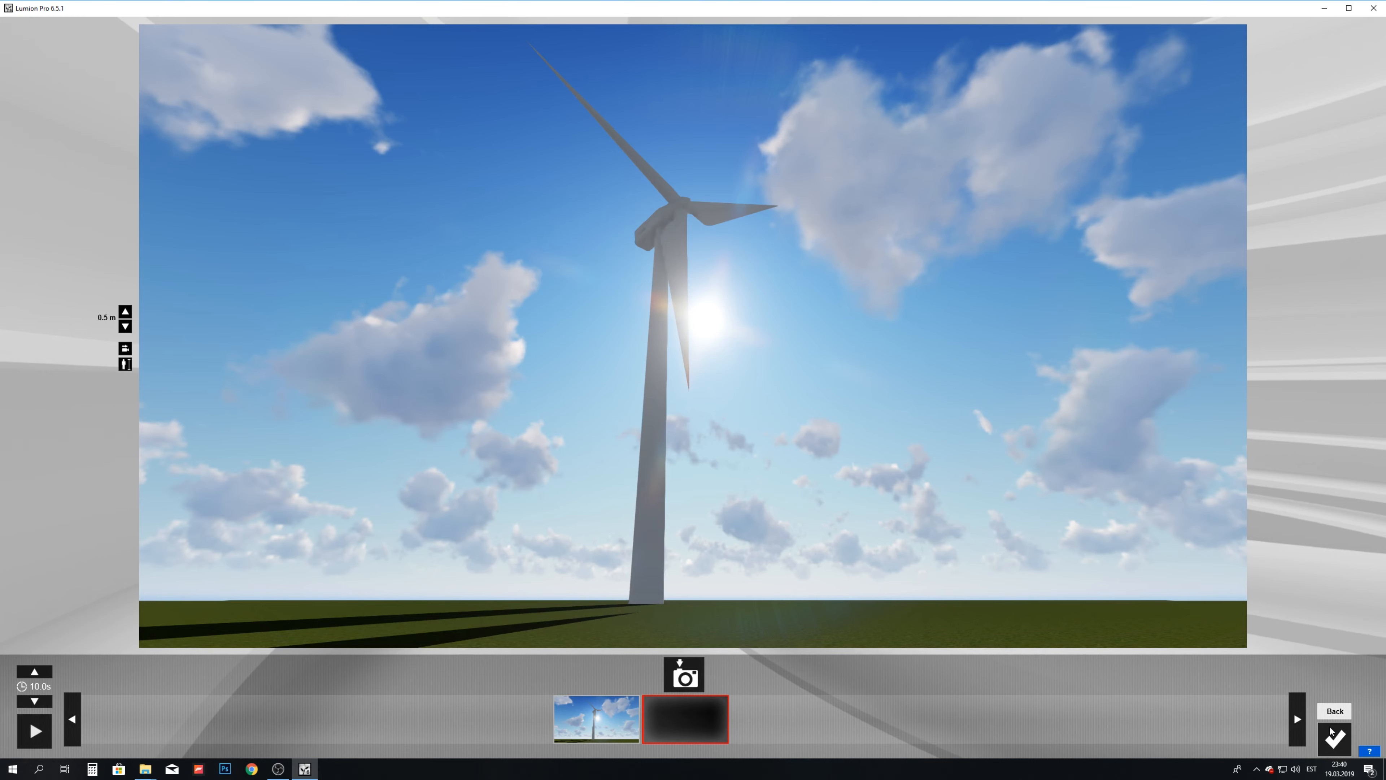
click(1337, 738)
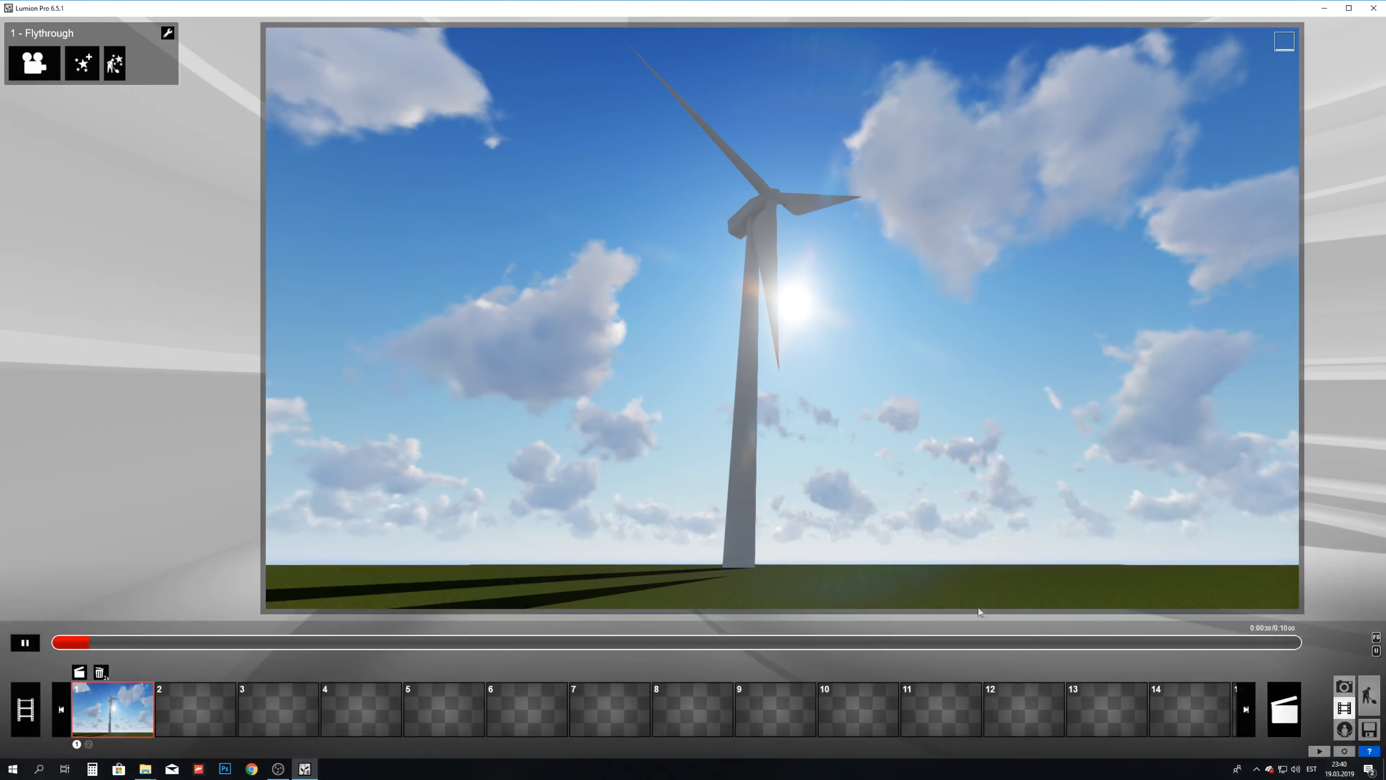
Step: Add the Advanced move effect to the clip and open it for editing with the view facing the front of the propeller
click(83, 63)
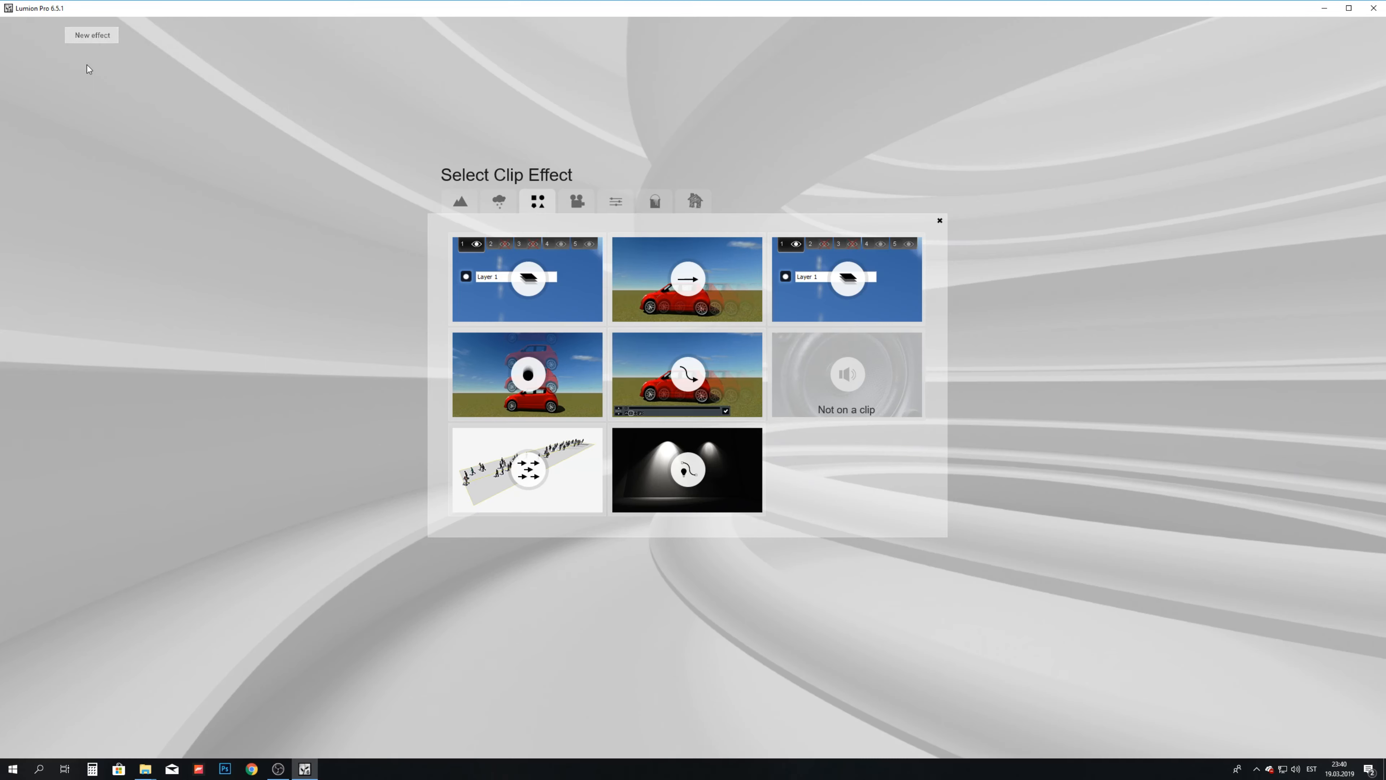
click(692, 378)
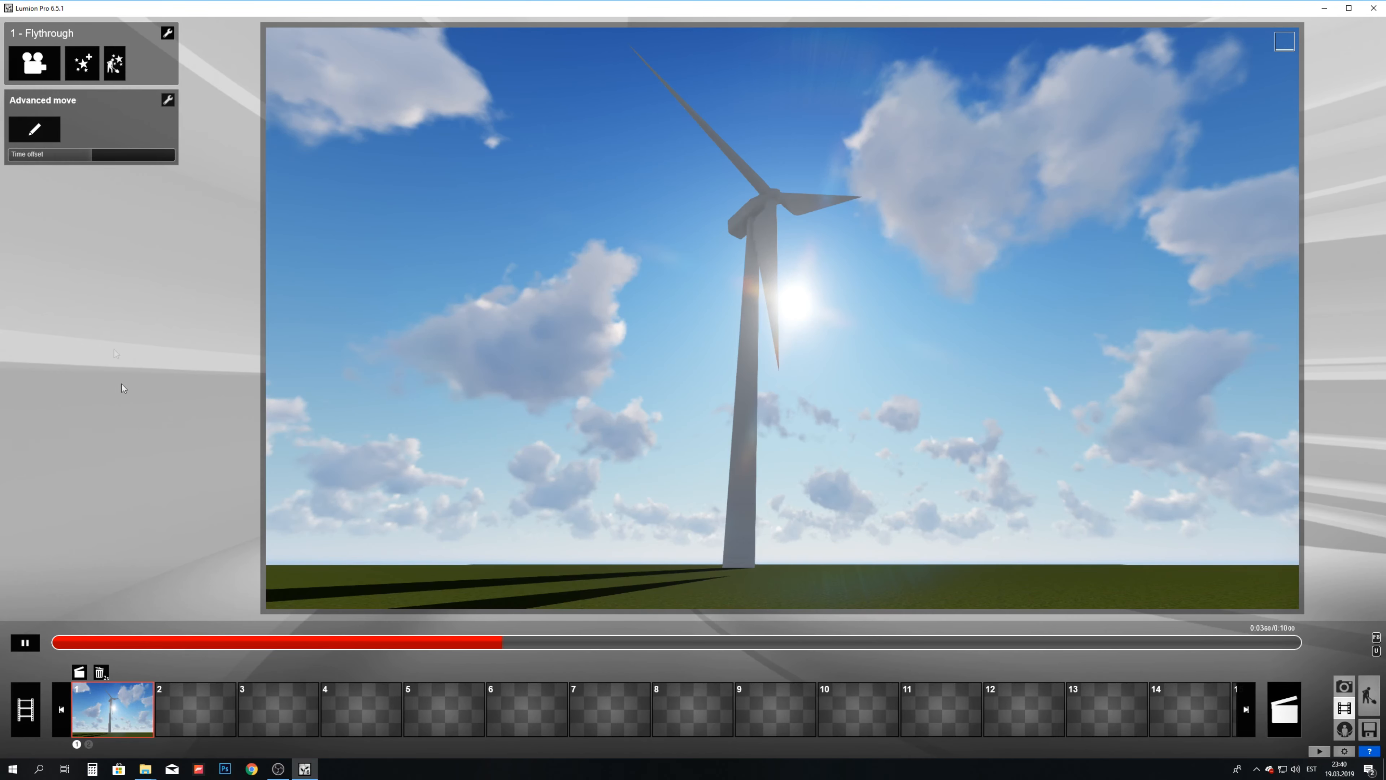
click(51, 134)
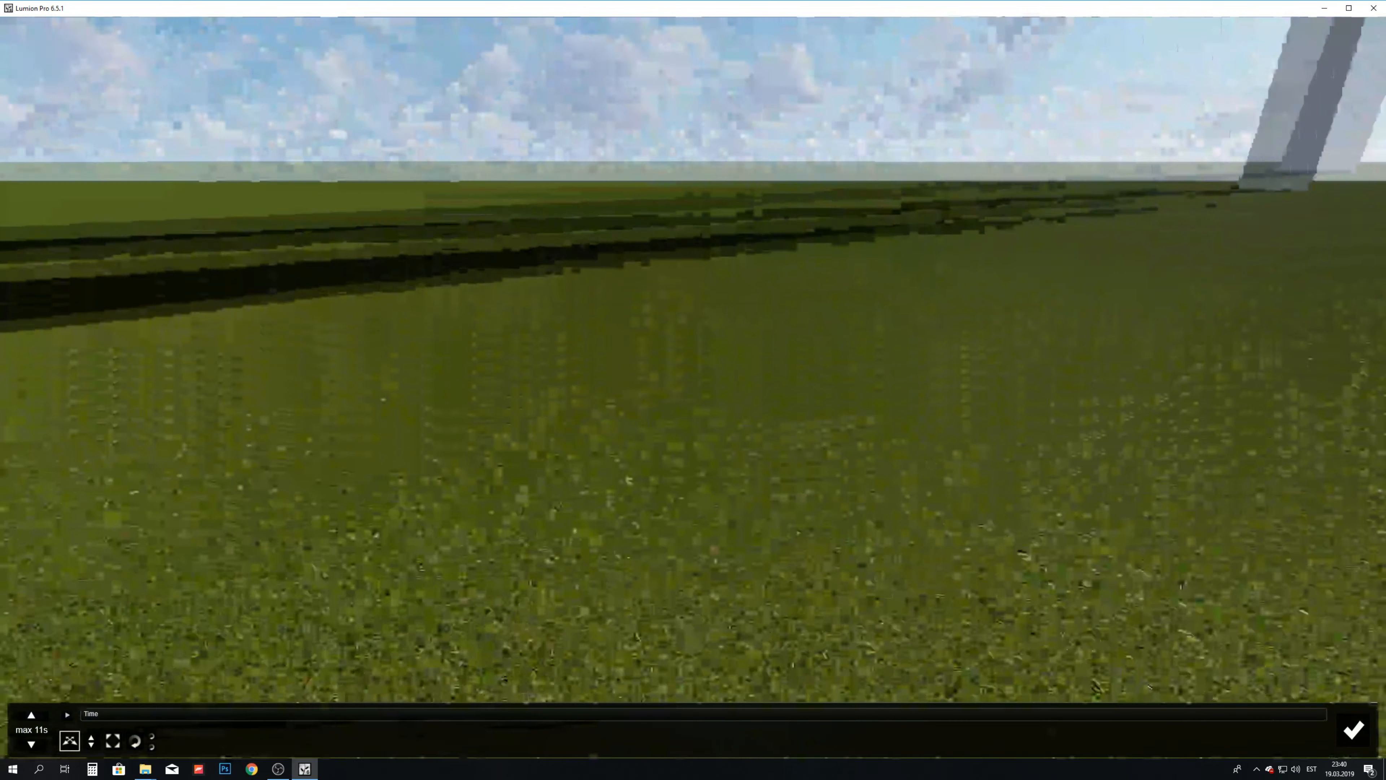
key(s)
right_drag(693, 390, 780, 363)
key(w)
key(s)
key(w)
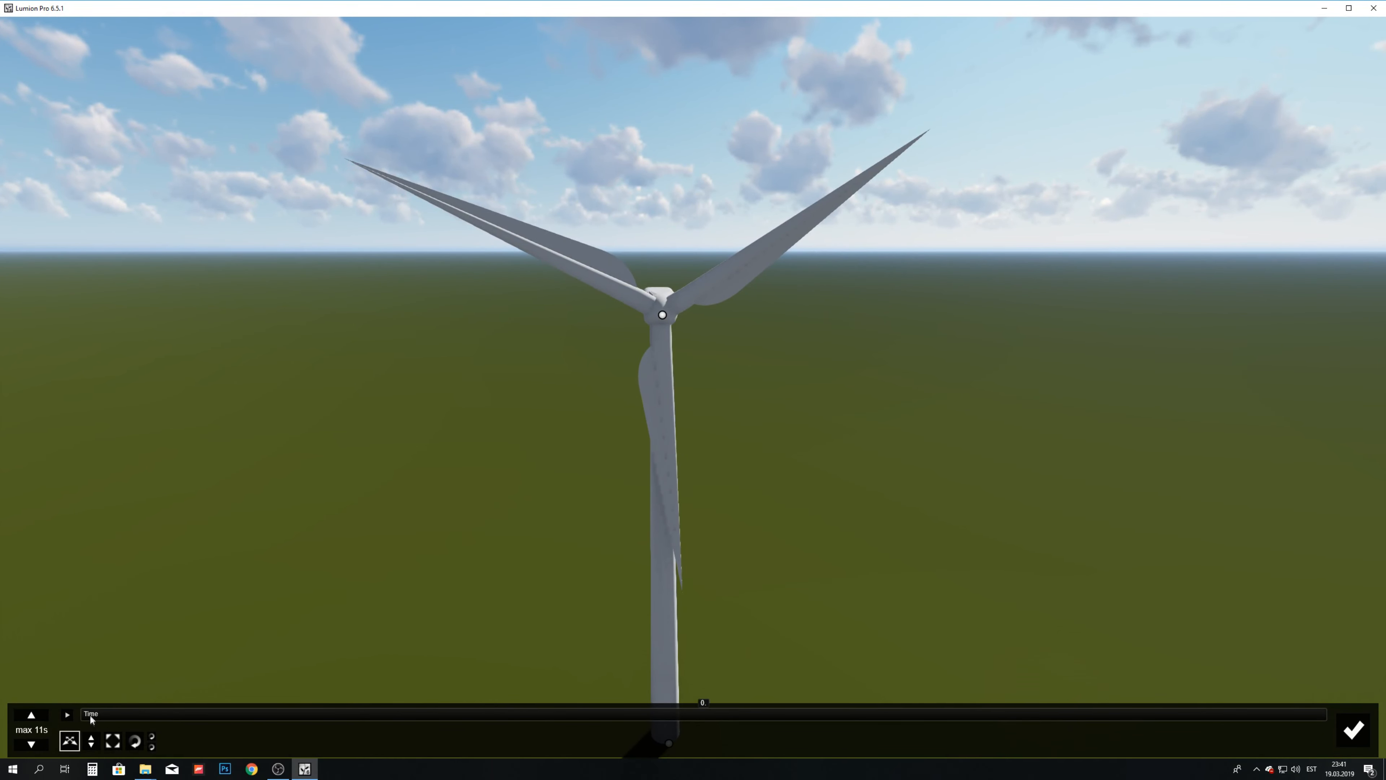
Step: Set the move's maximum duration to 10 seconds and place a Rotate bank keyframe on the propeller at time 0.0
click(31, 745)
drag(104, 717, 130, 722)
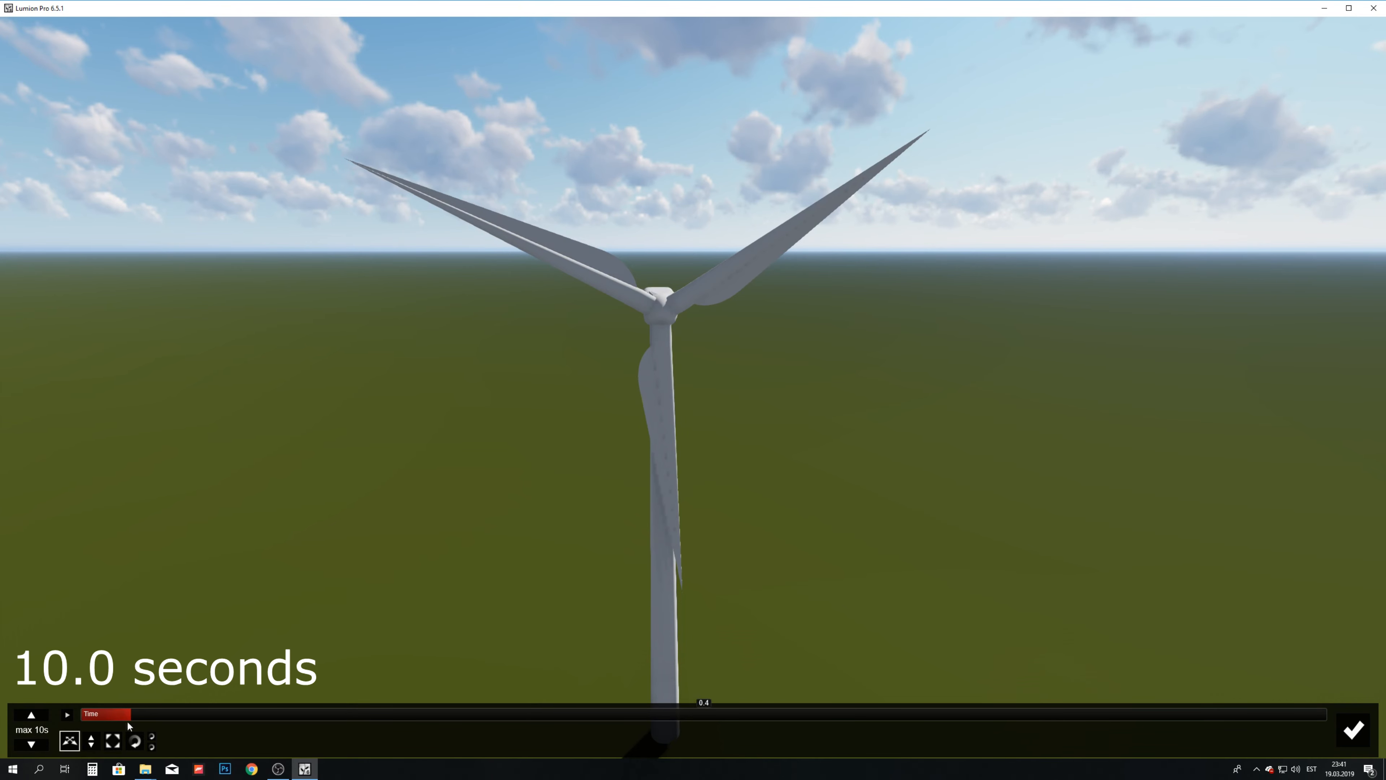
click(83, 715)
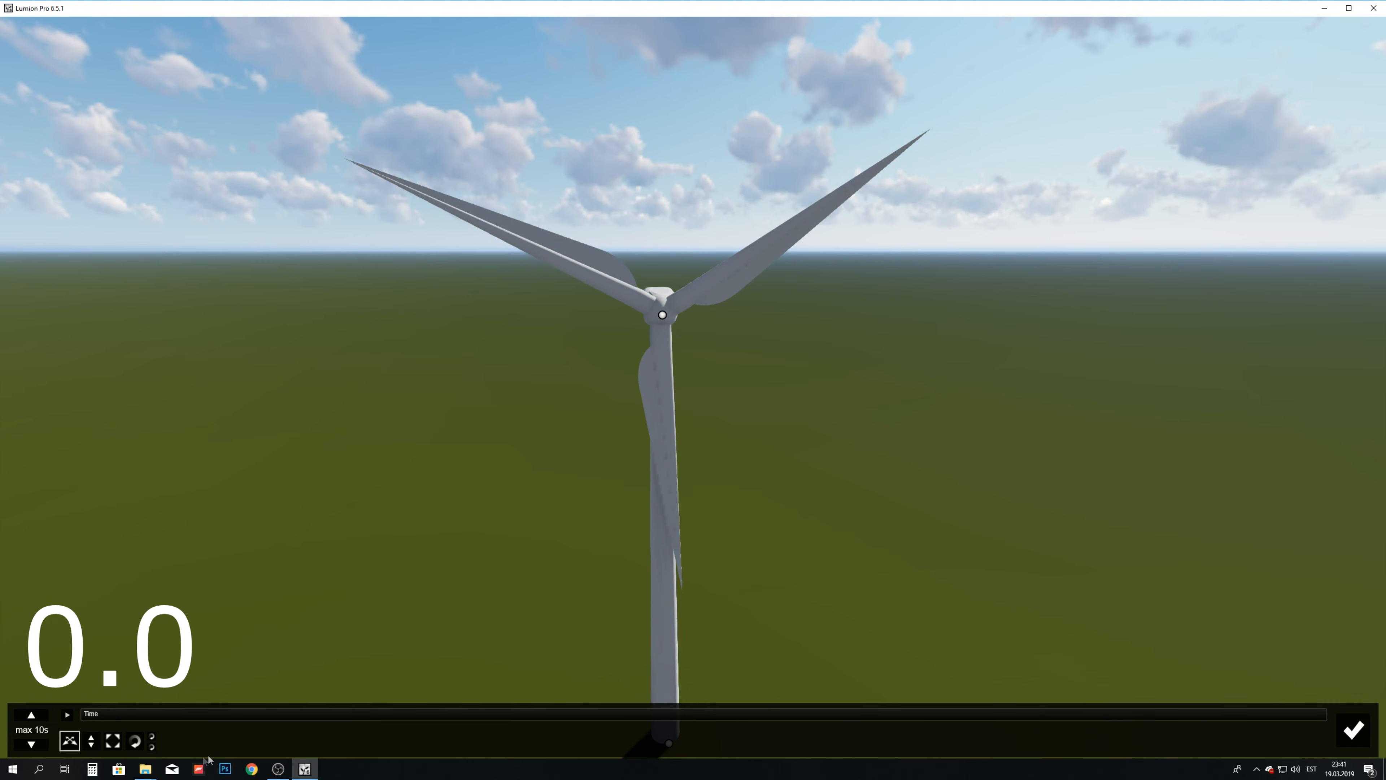
click(152, 749)
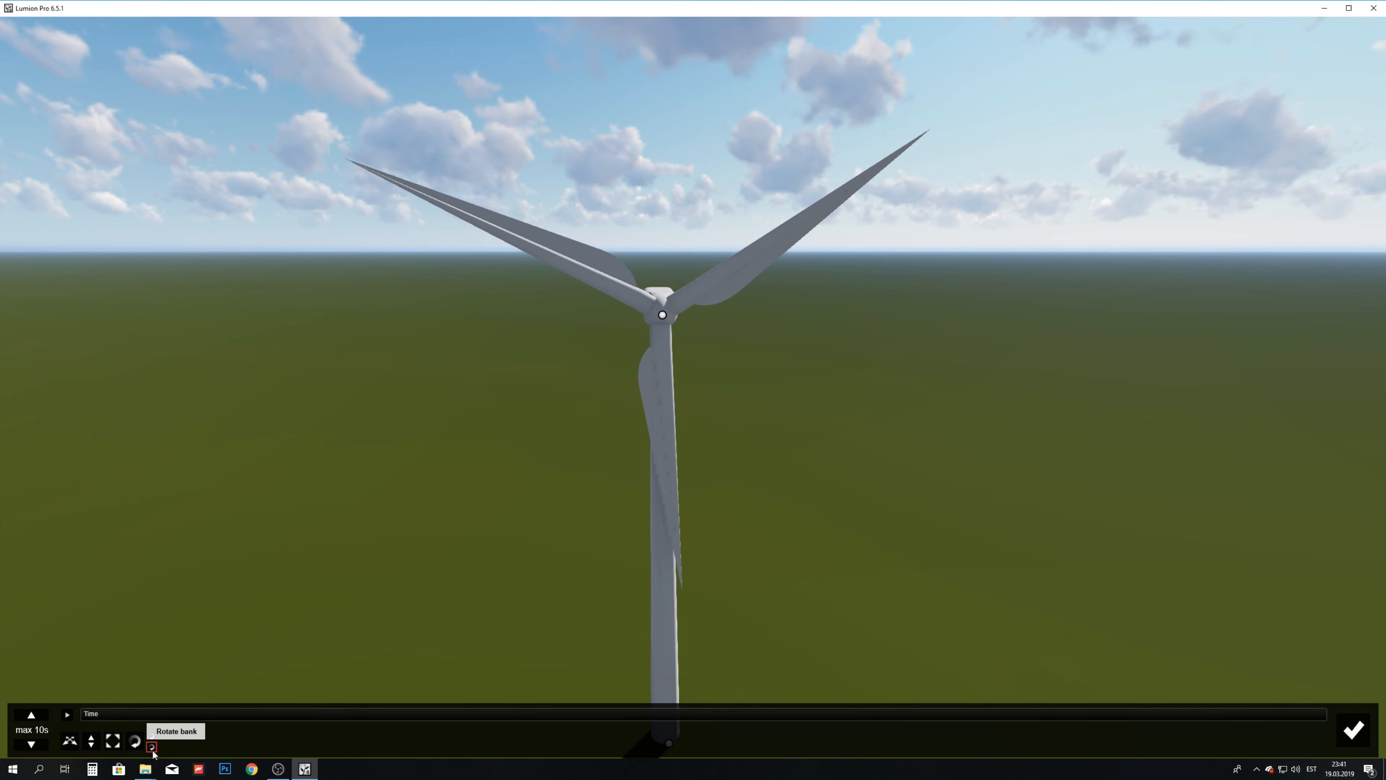
drag(662, 318, 674, 145)
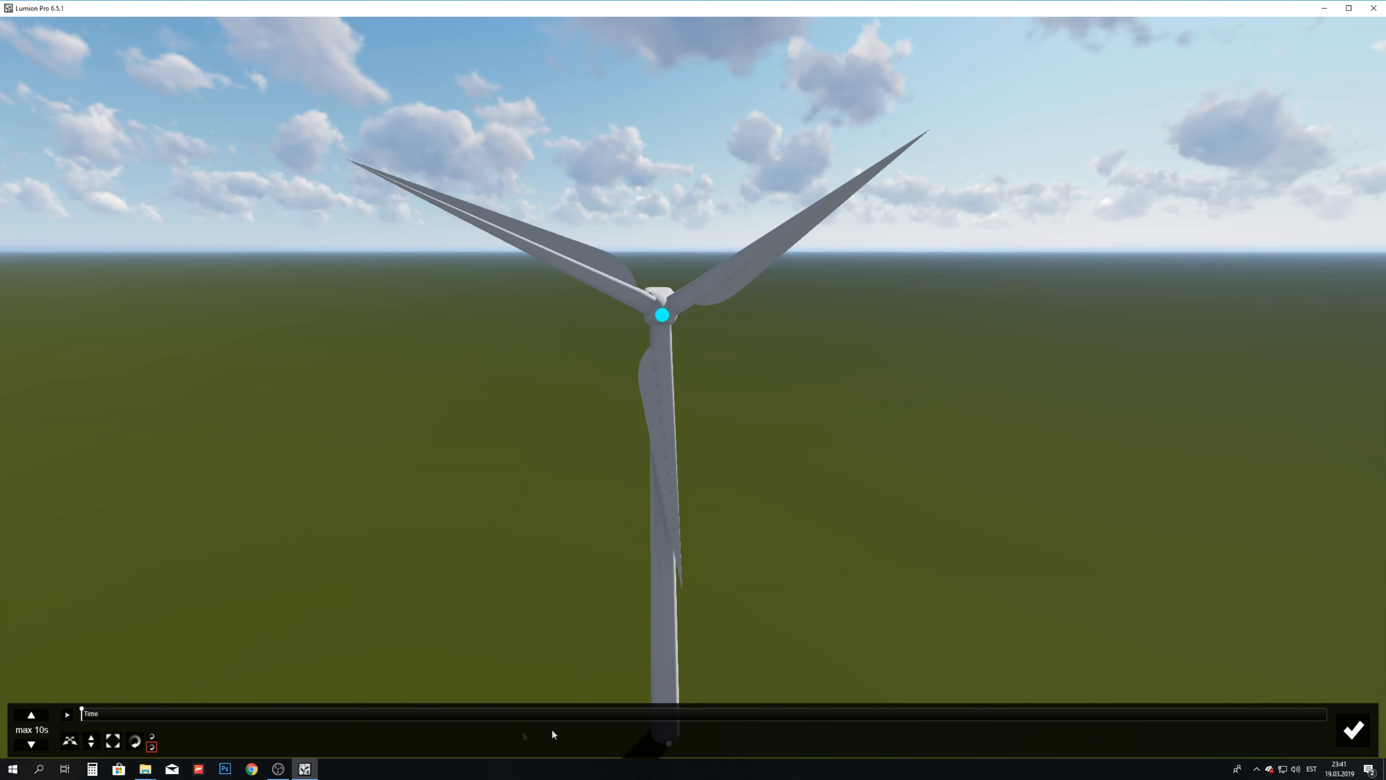
Step: Rotate the propeller about its hub with Rotate bank at 2.5 seconds to create the second keyframe
drag(303, 720, 320, 719)
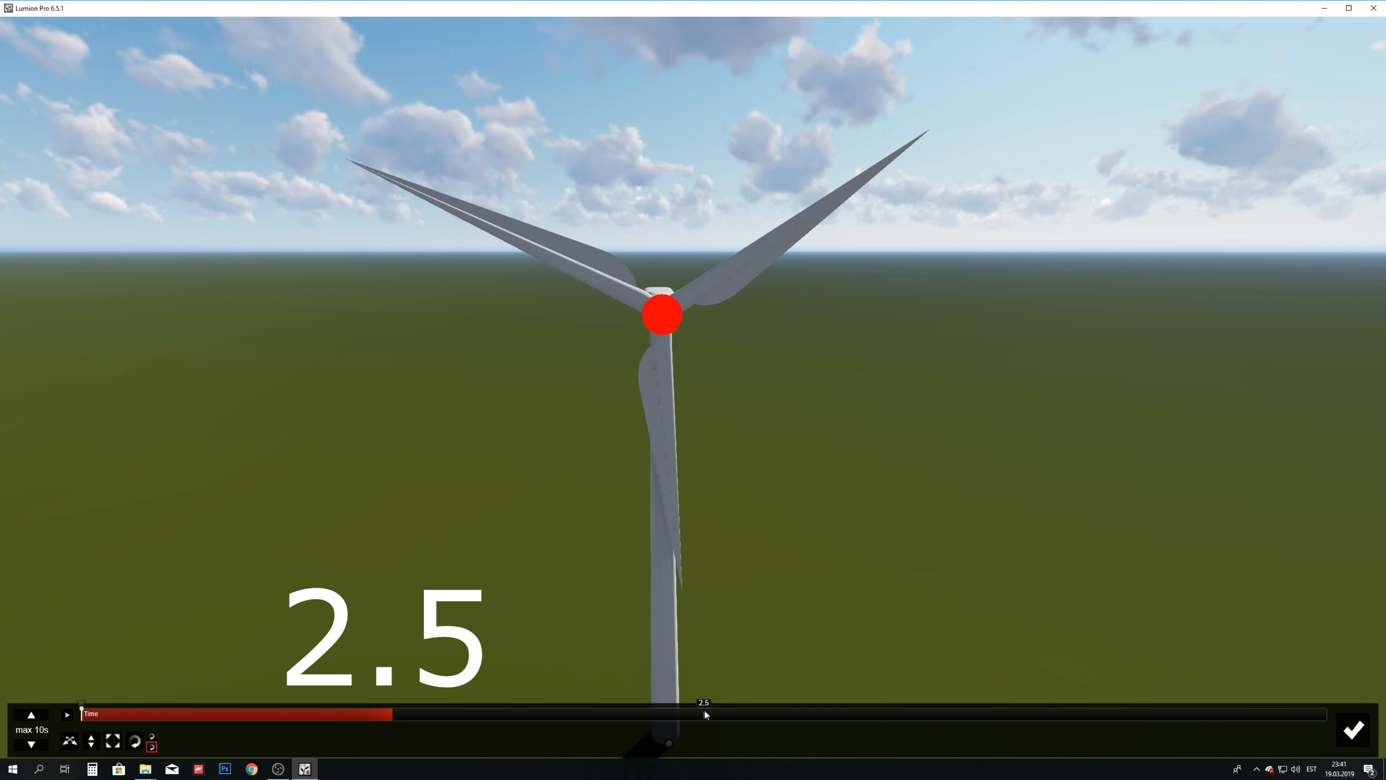
click(663, 316)
drag(662, 316, 774, 313)
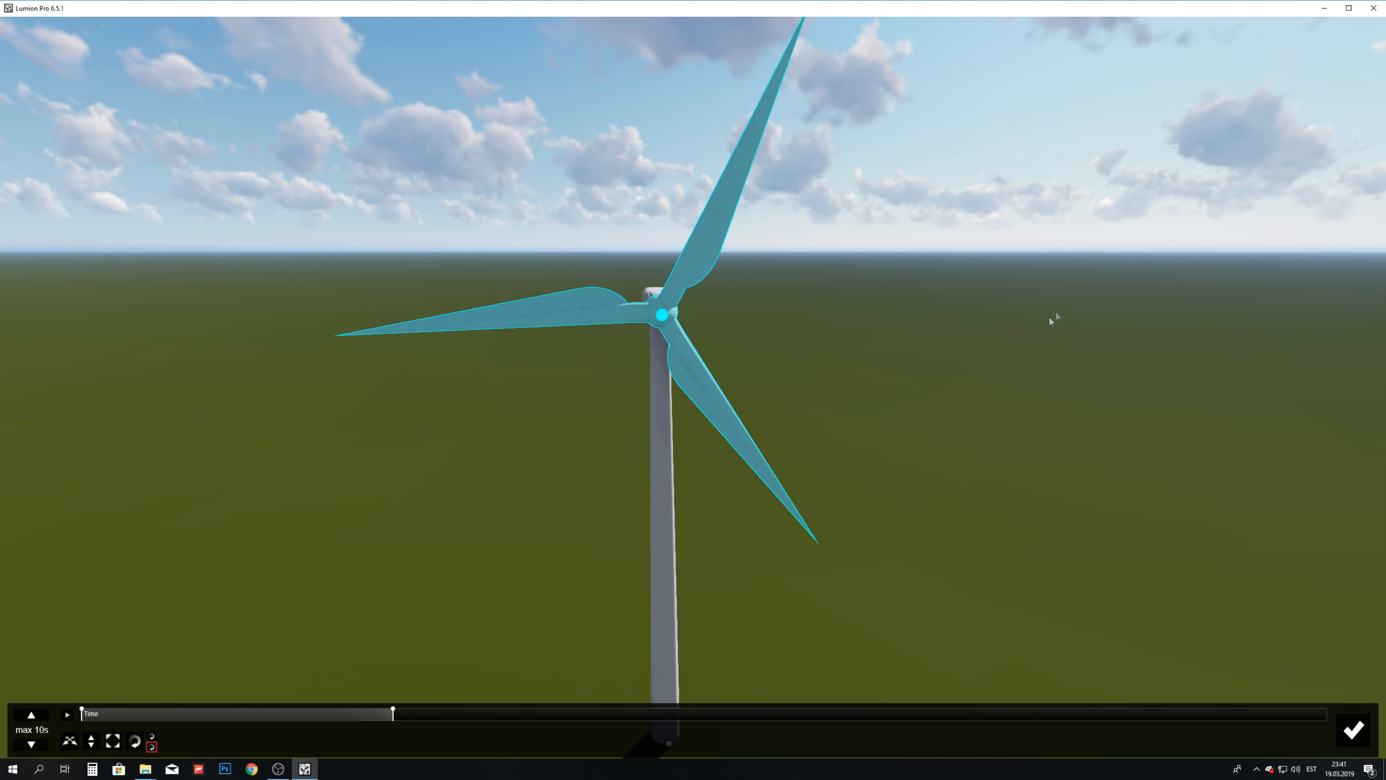